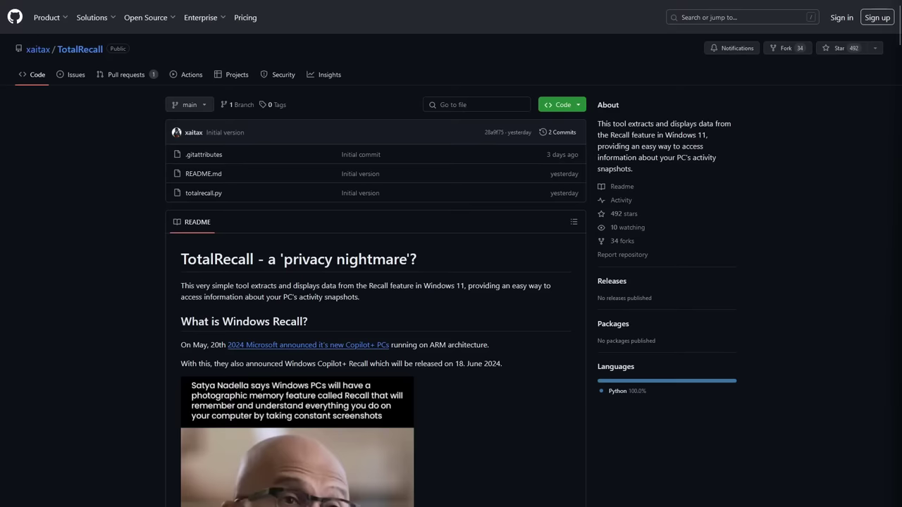
# Step: Read through the TotalRecall repository's README, covering what Windows Recall is, its technical details and the tool's usage
pyautogui.scroll(-2, 451, 281)
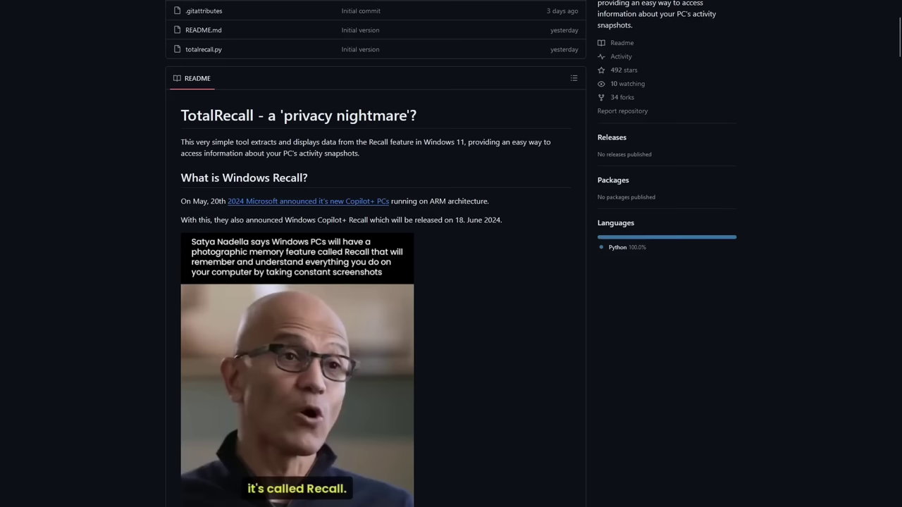
pyautogui.scroll(-1, 451, 281)
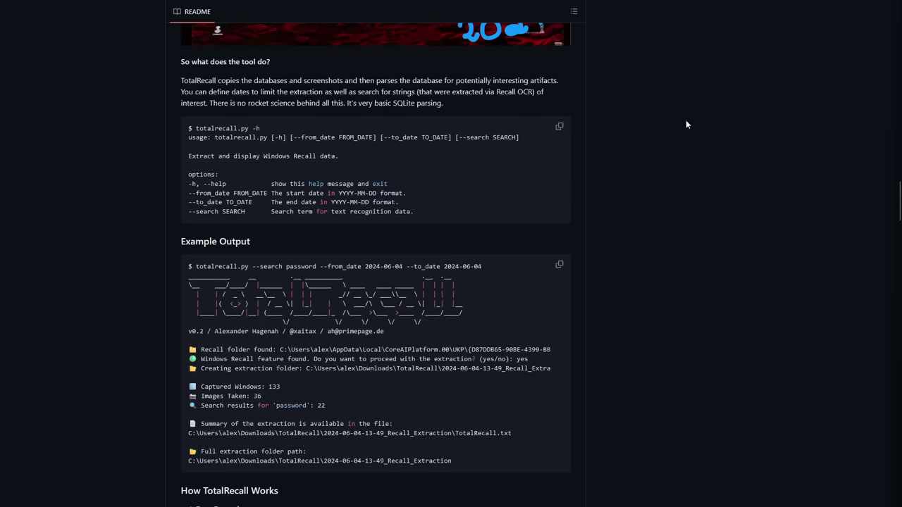
pyautogui.scroll(6, 715, 192)
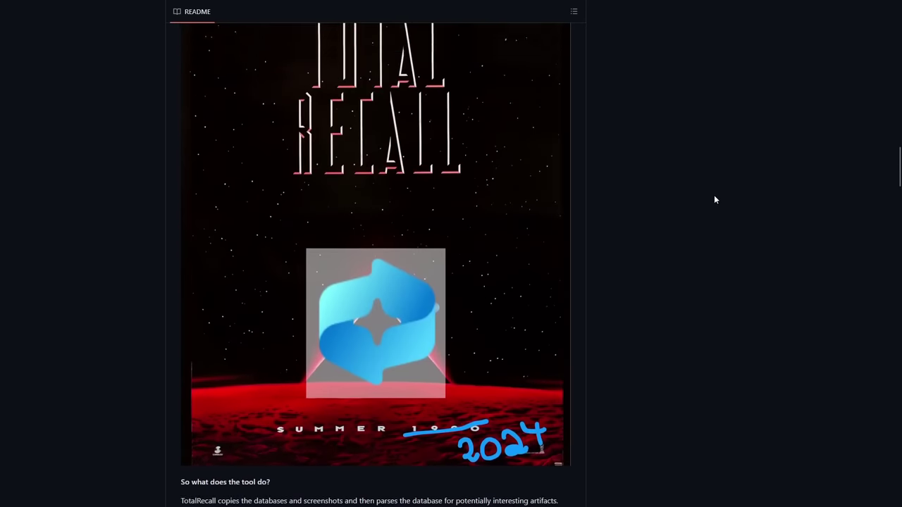
pyautogui.scroll(12, 713, 200)
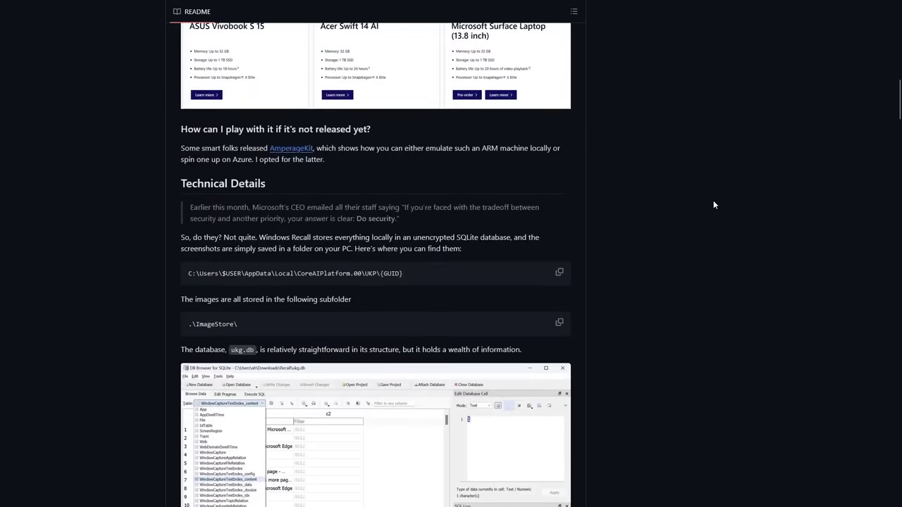
pyautogui.scroll(15, 713, 200)
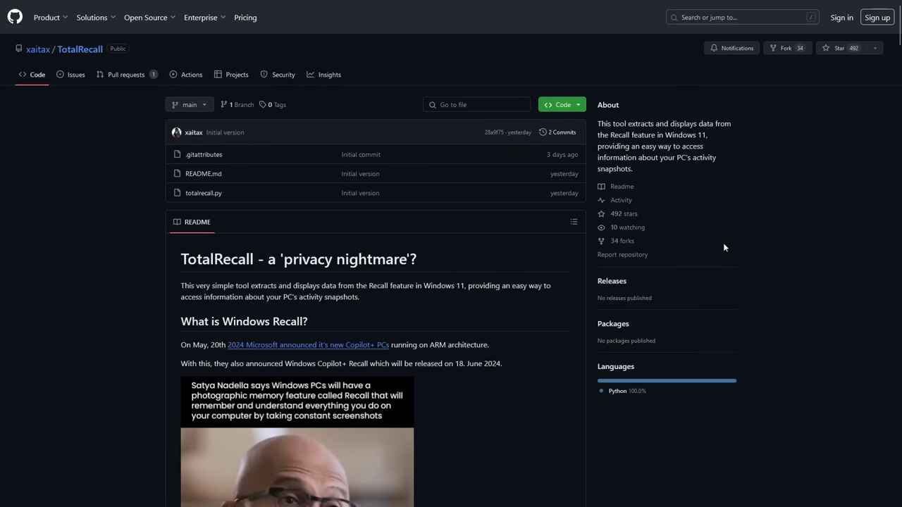
# Step: Open the totalrecall.py source file in the repository and review how its code locates and extracts the Recall data
pyautogui.click(202, 193)
pyautogui.scroll(-7, 483, 331)
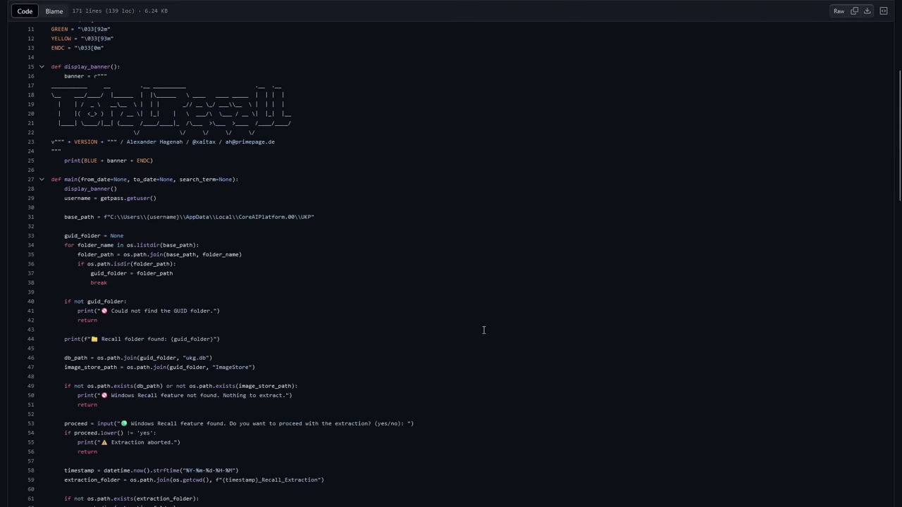
pyautogui.scroll(-10, 483, 329)
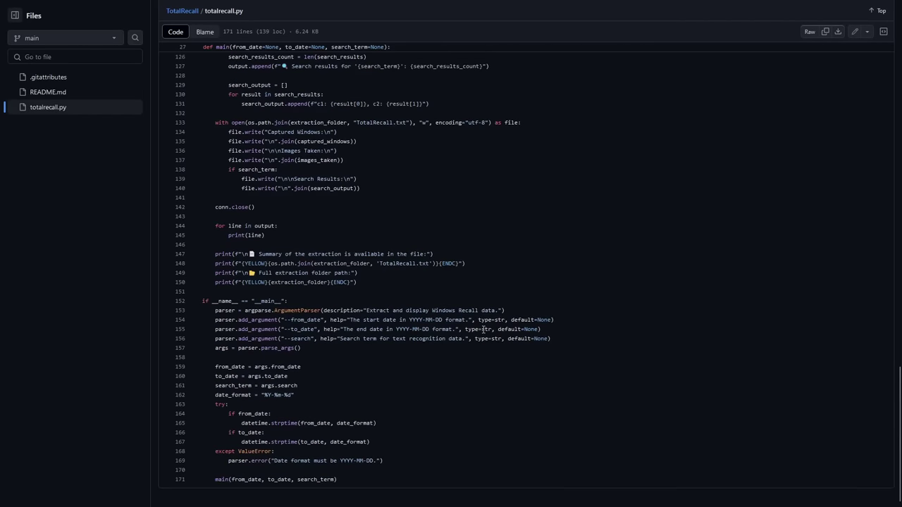
pyautogui.scroll(15, 484, 330)
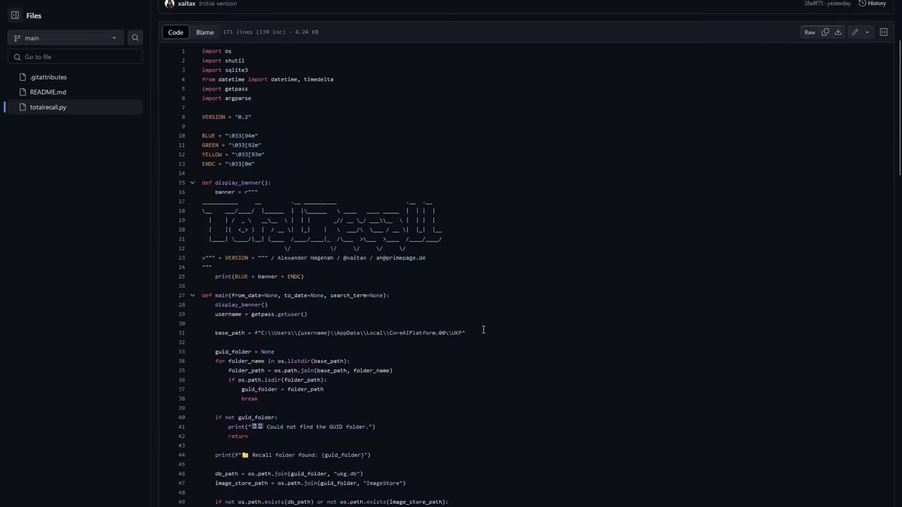
pyautogui.scroll(1, 483, 329)
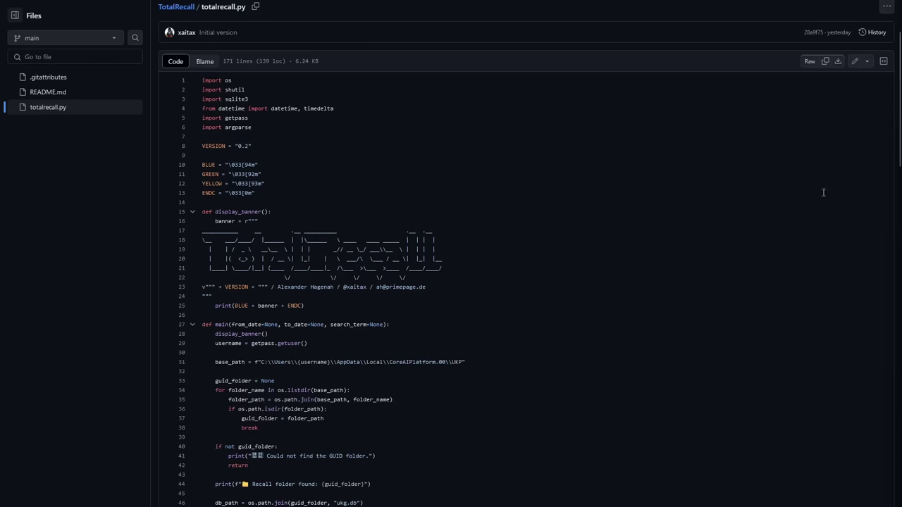
pyautogui.scroll(-3, 423, 250)
pyautogui.scroll(-1, 423, 250)
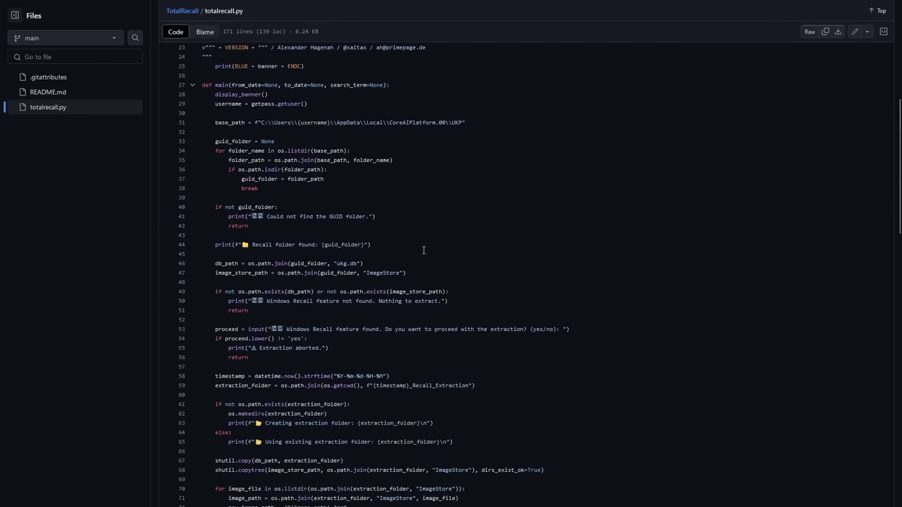
pyautogui.scroll(-2, 423, 250)
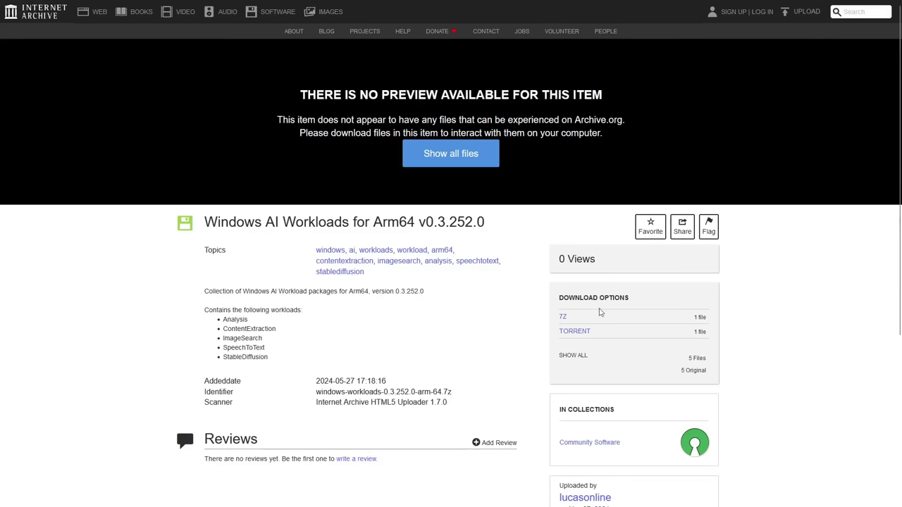
# Step: Look over the Internet Archive item page for Windows AI Workloads for Arm64 v0.3.252.0
pyautogui.scroll(-1, 738, 301)
pyautogui.scroll(-1, 738, 301)
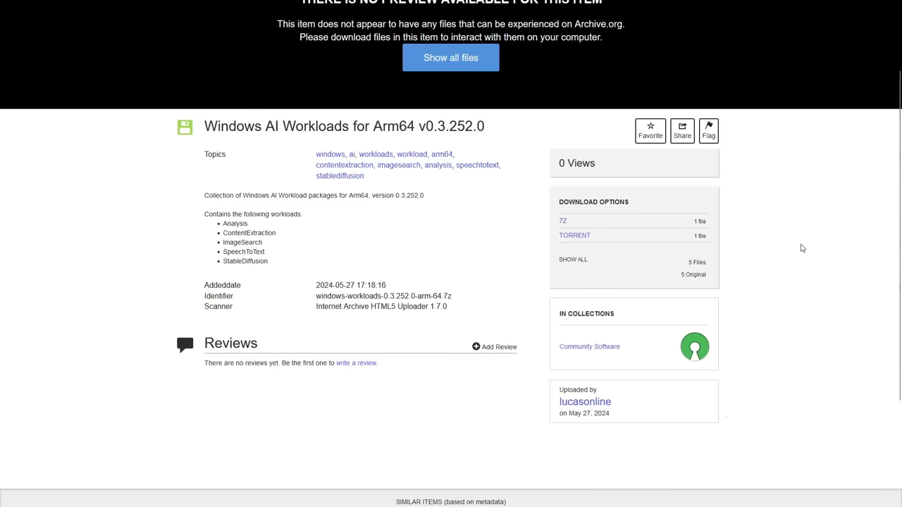
pyautogui.scroll(2, 815, 249)
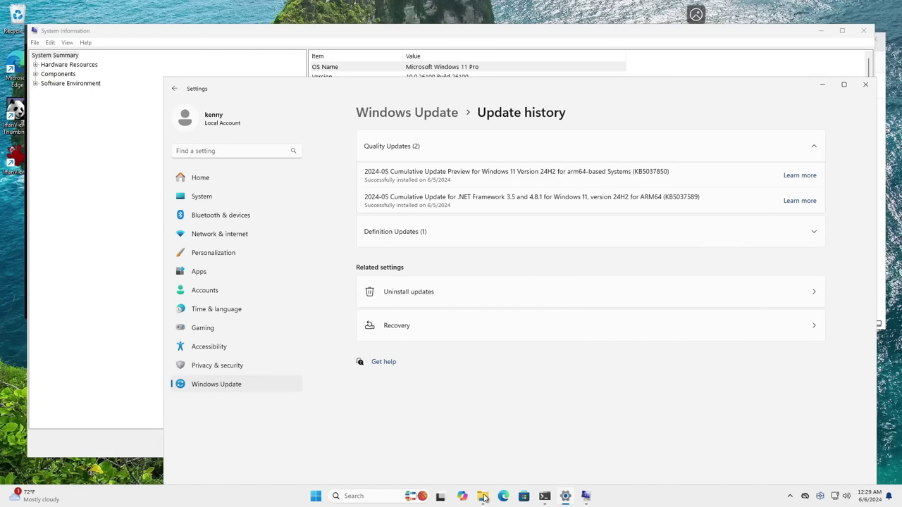
# Step: Switch to the Amperage_v2024.6.1_arm64 folder in File Explorer and look through the files inside its WorkloadComponents folder
pyautogui.click(482, 496)
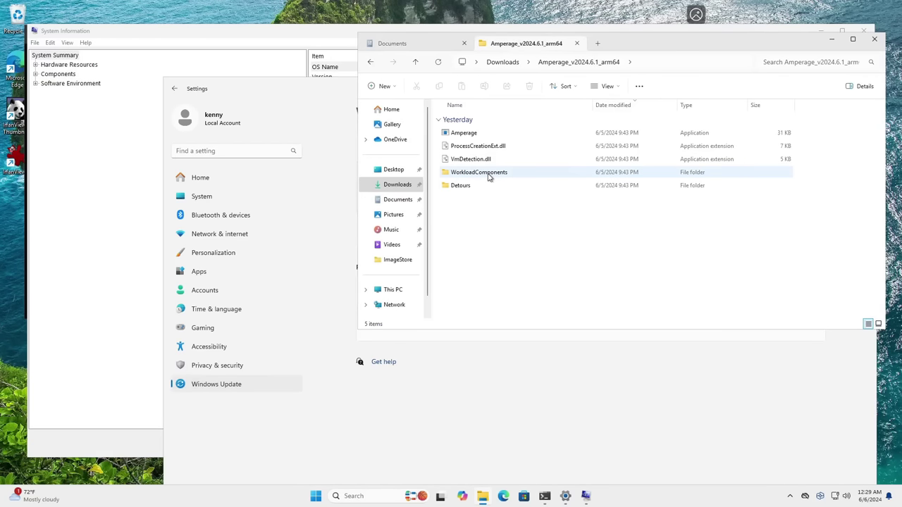
pyautogui.click(471, 133)
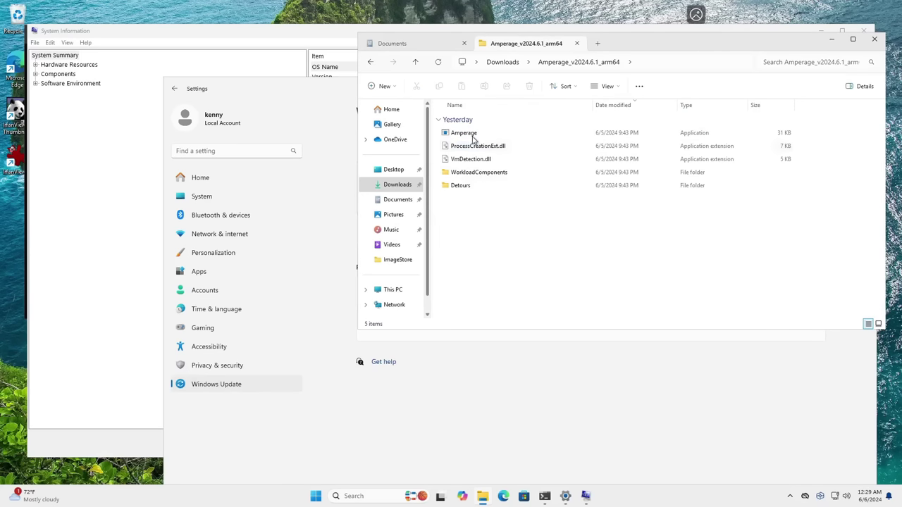
pyautogui.doubleClick(483, 176)
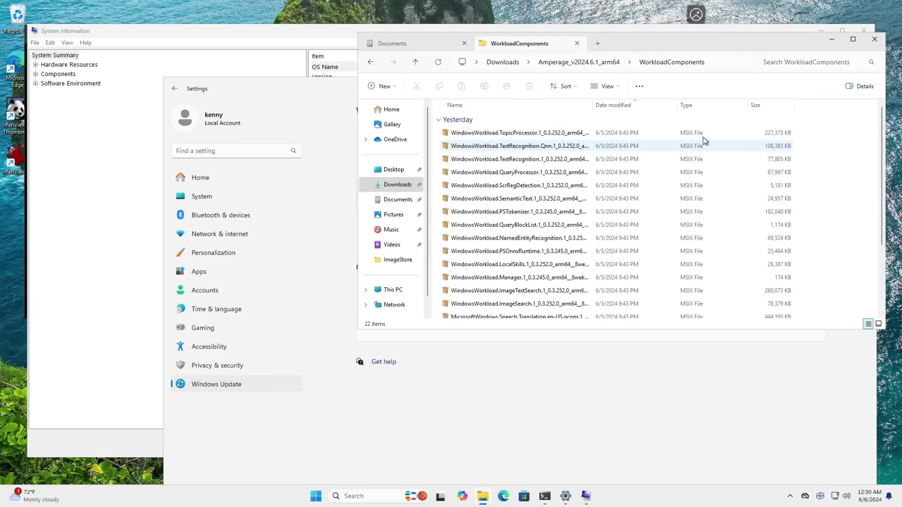
pyautogui.scroll(-3, 703, 144)
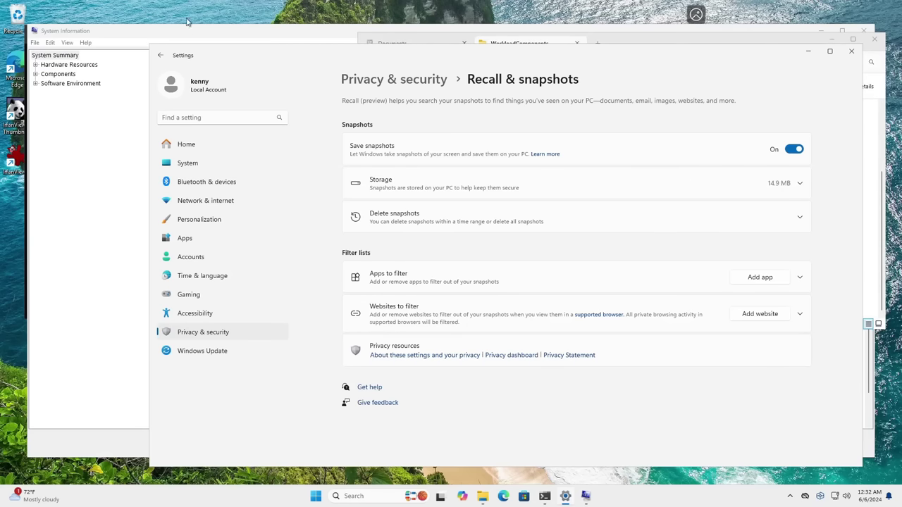
# Step: Switch to Command Prompt, run "python totalrecall.py" from the Documents folder and answer yes to the extraction
pyautogui.click(15, 159)
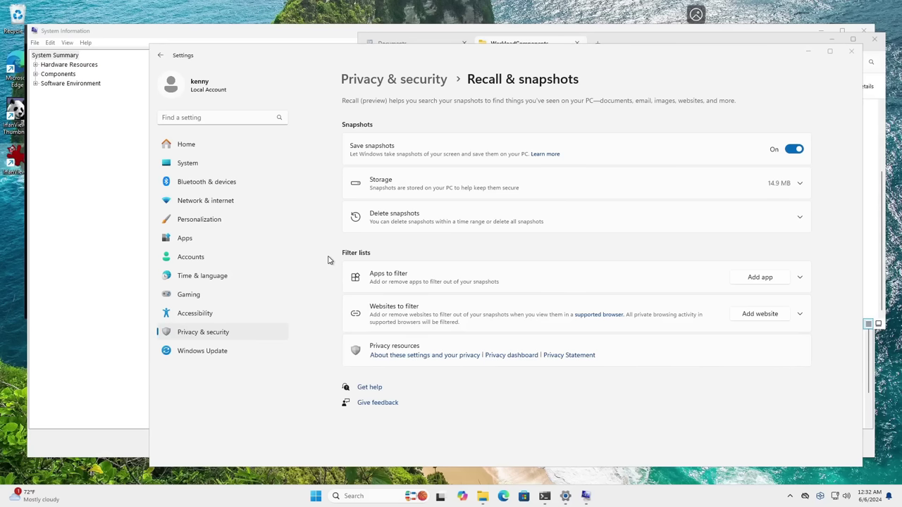
pyautogui.click(544, 496)
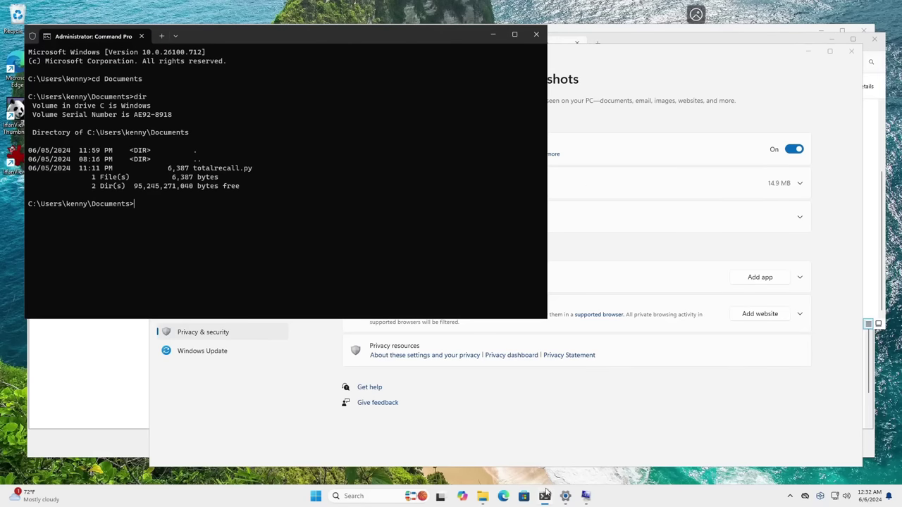
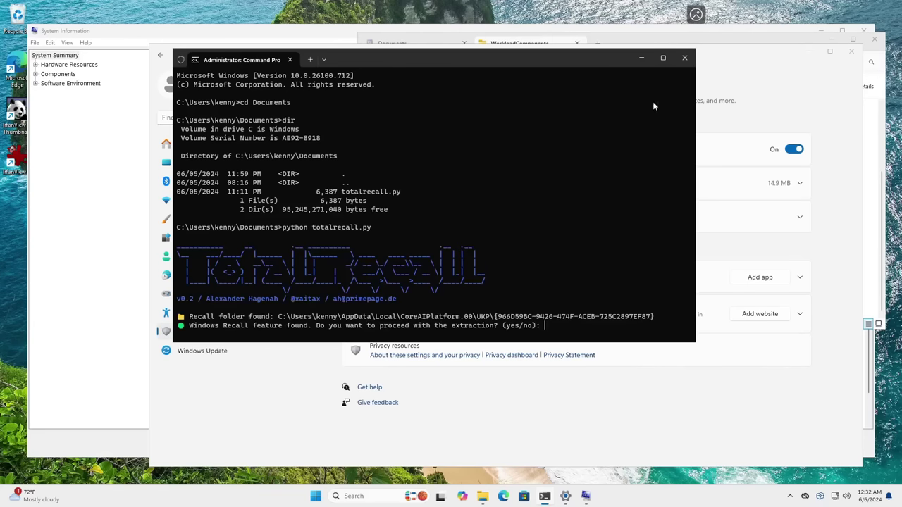
pyautogui.click(664, 59)
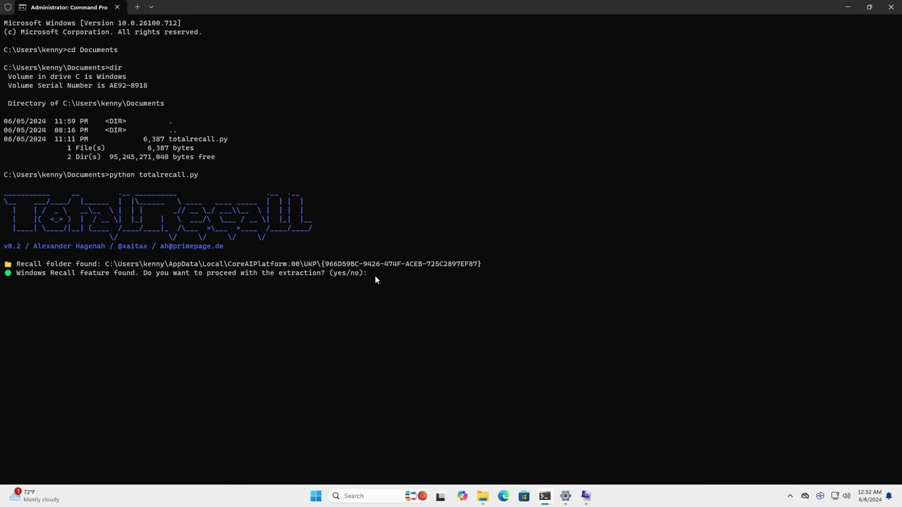
pyautogui.write('yes')
pyautogui.press('Return')
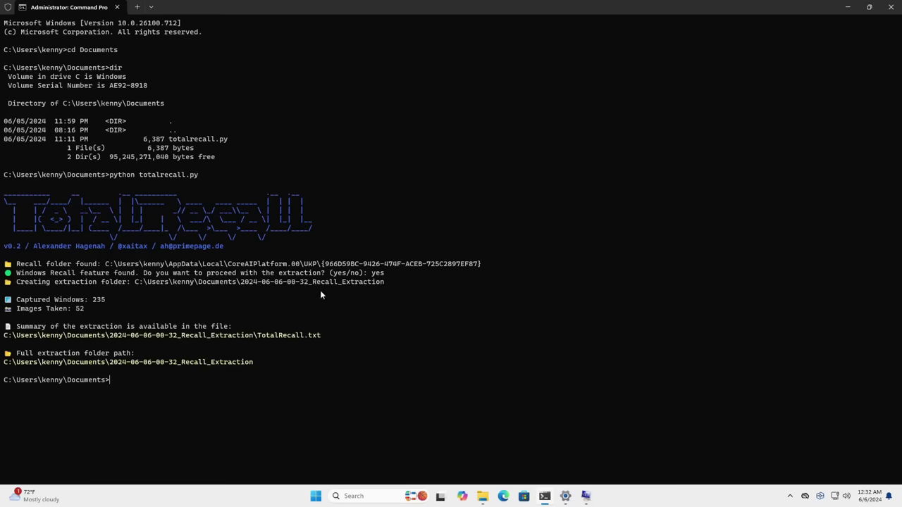
pyautogui.doubleClick(258, 336)
pyautogui.tripleClick(262, 338)
pyautogui.rightClick(295, 337)
pyautogui.click(483, 496)
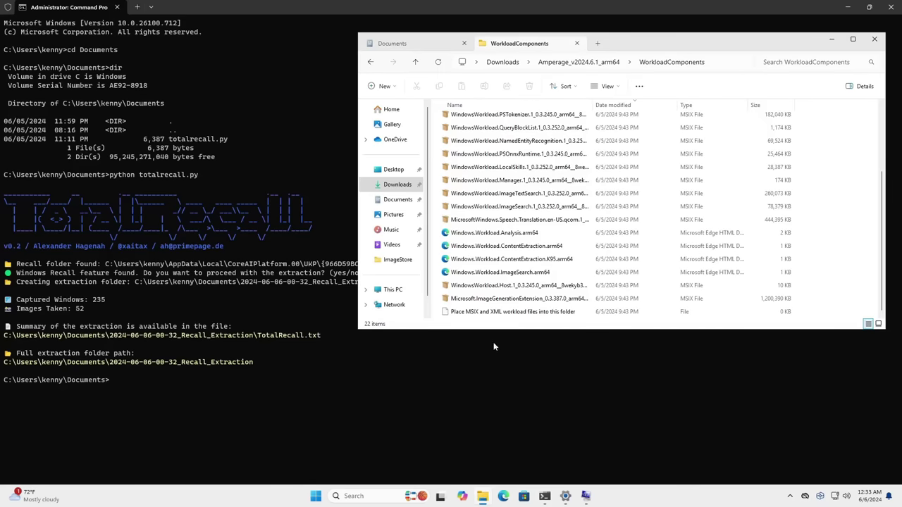
pyautogui.click(396, 200)
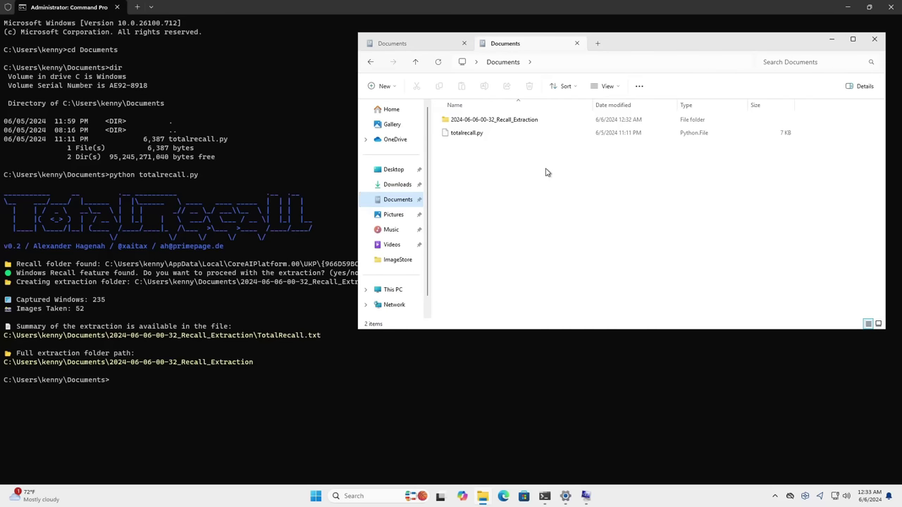
pyautogui.doubleClick(485, 122)
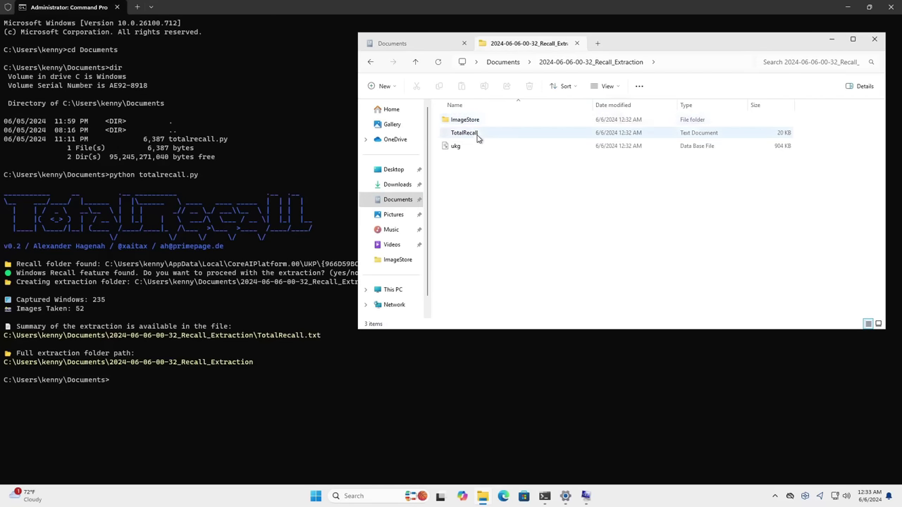
pyautogui.click(477, 133)
pyautogui.doubleClick(477, 133)
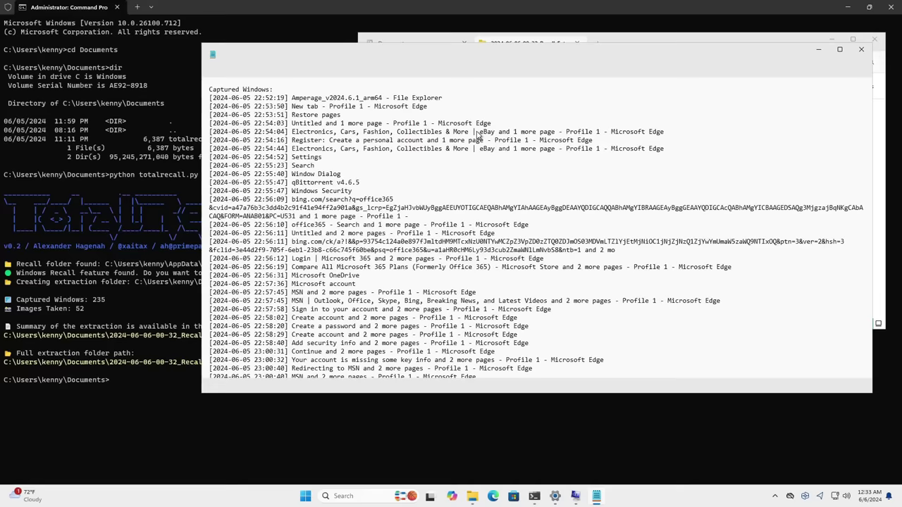
# Step: Maximize the text file and examine the earliest entries in its captured windows list
pyautogui.click(839, 50)
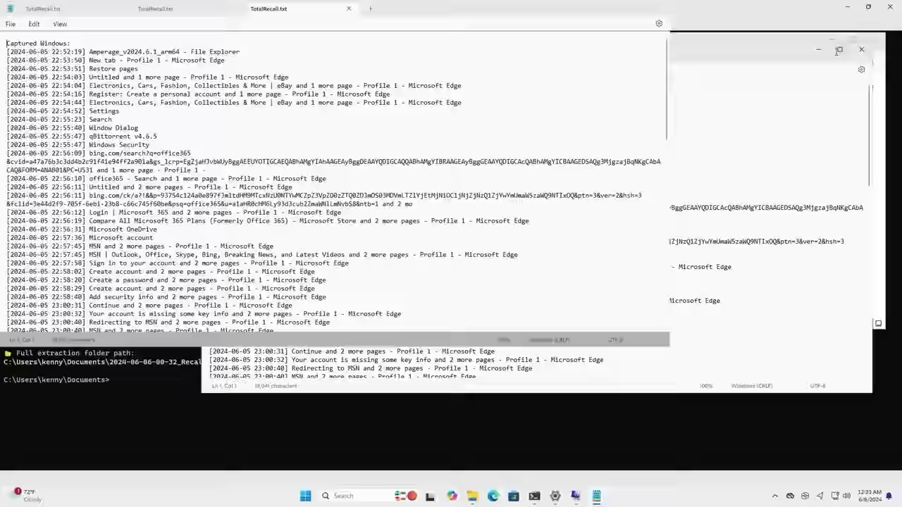
pyautogui.click(168, 55)
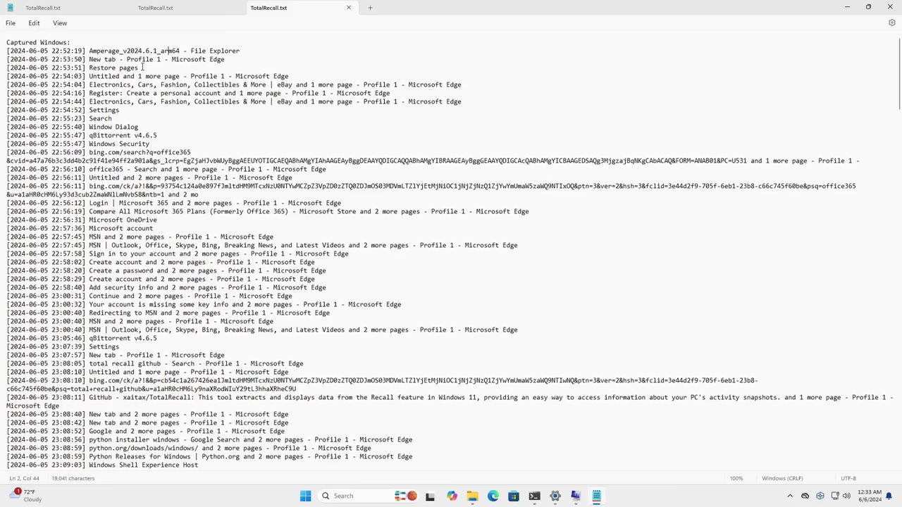
pyautogui.click(126, 76)
pyautogui.scroll(-10, 128, 144)
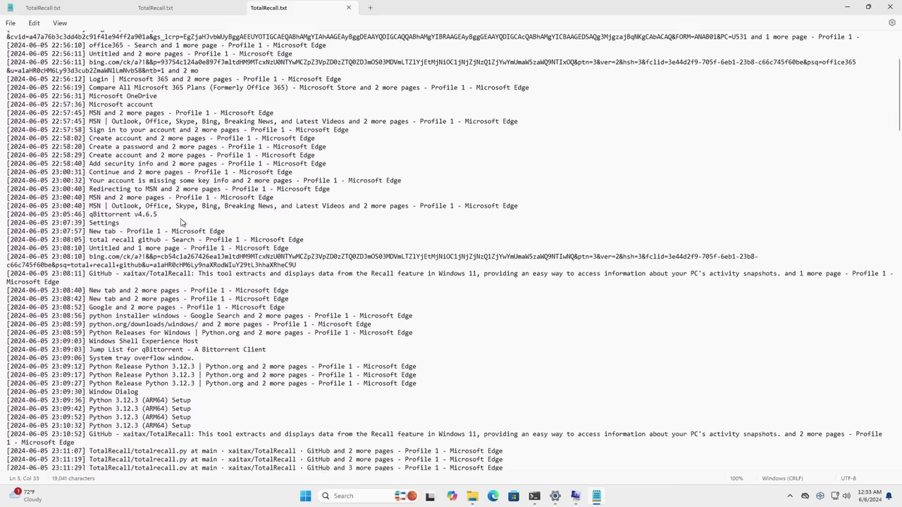
pyautogui.scroll(-4, 358, 253)
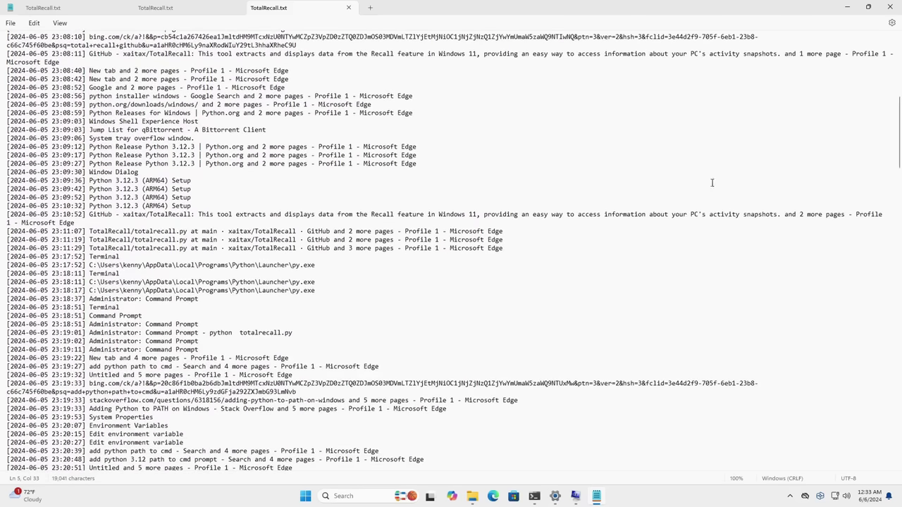
# Step: Examine the later captured windows entries, including the Command Prompt systeminfo entry and the IrfanView web search and download entries
pyautogui.moveTo(899, 150); pyautogui.dragTo(889, 366)
pyautogui.scroll(1, 721, 331)
pyautogui.click(124, 102)
pyautogui.scroll(8, 136, 135)
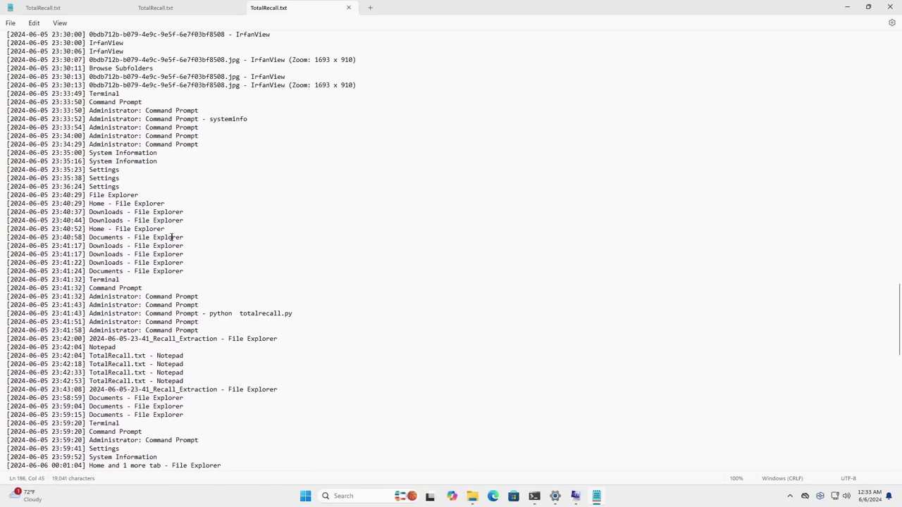
pyautogui.scroll(3, 179, 223)
pyautogui.click(224, 196)
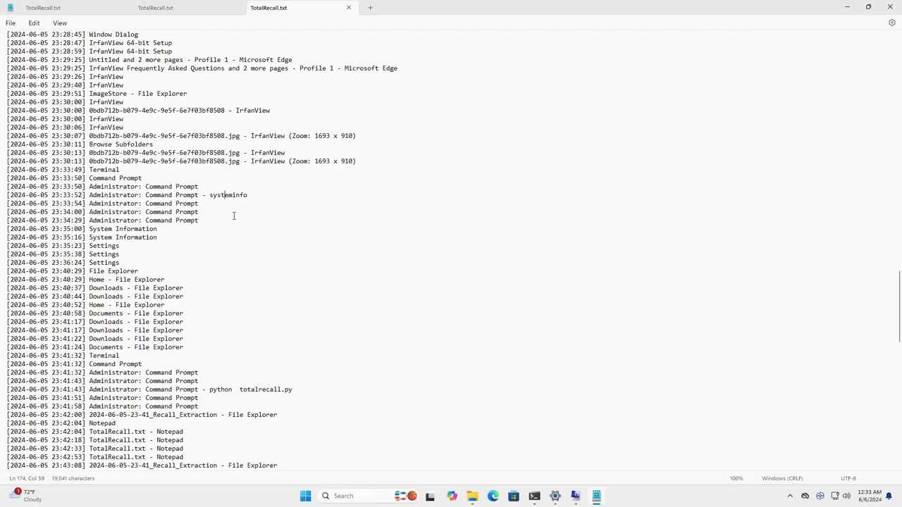
pyautogui.click(180, 196)
pyautogui.scroll(6, 182, 198)
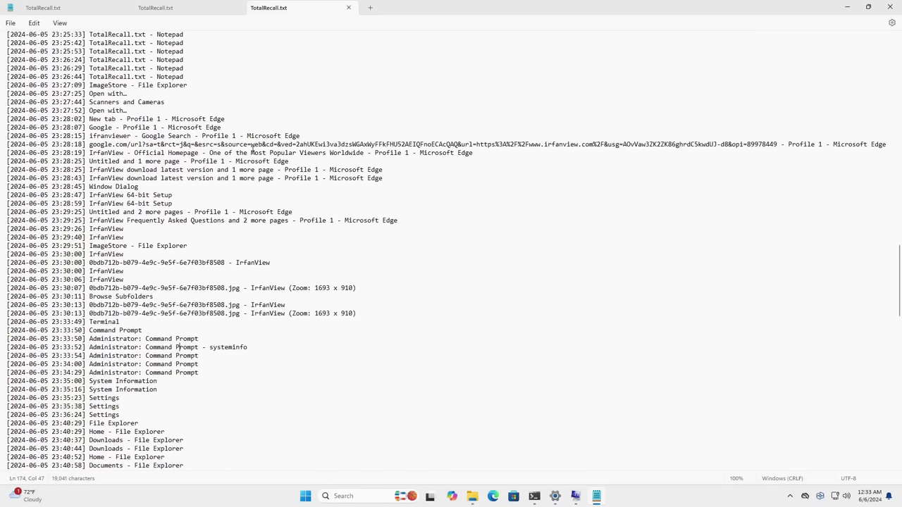
pyautogui.click(497, 144)
pyautogui.scroll(7, 433, 149)
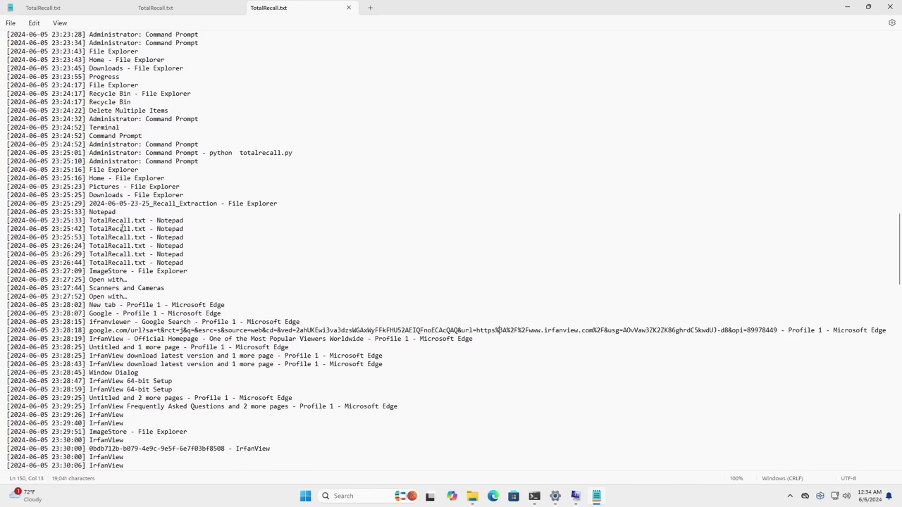
pyautogui.scroll(2, 157, 250)
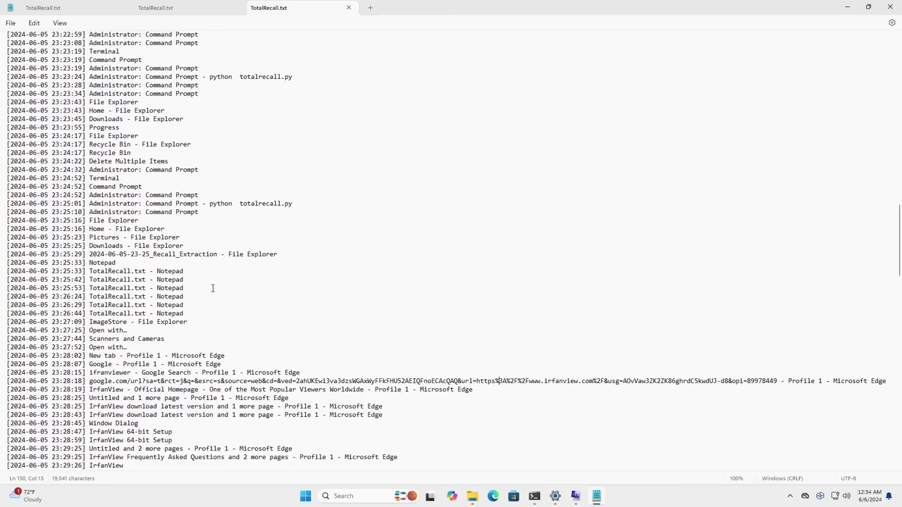
# Step: Review the remaining captured windows entries, and compare the lists in the other two open TotalRecall text files
pyautogui.scroll(4, 207, 316)
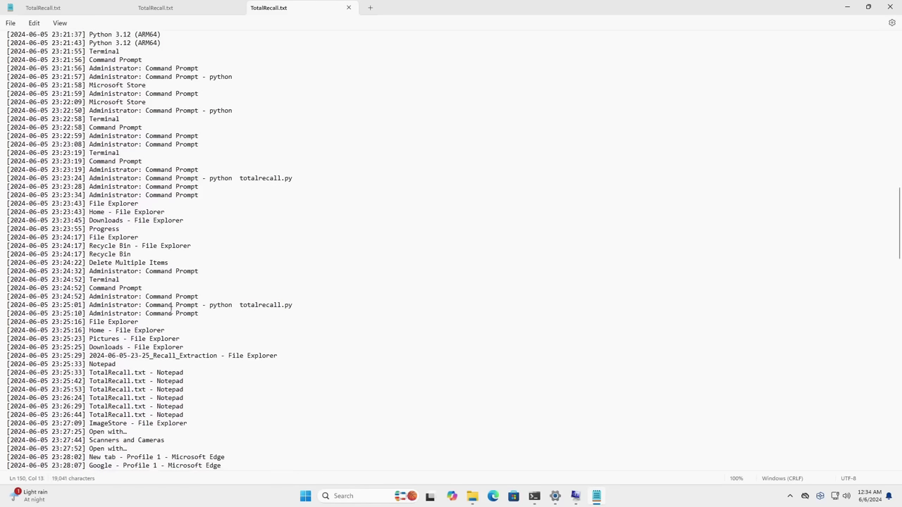
pyautogui.scroll(3, 222, 250)
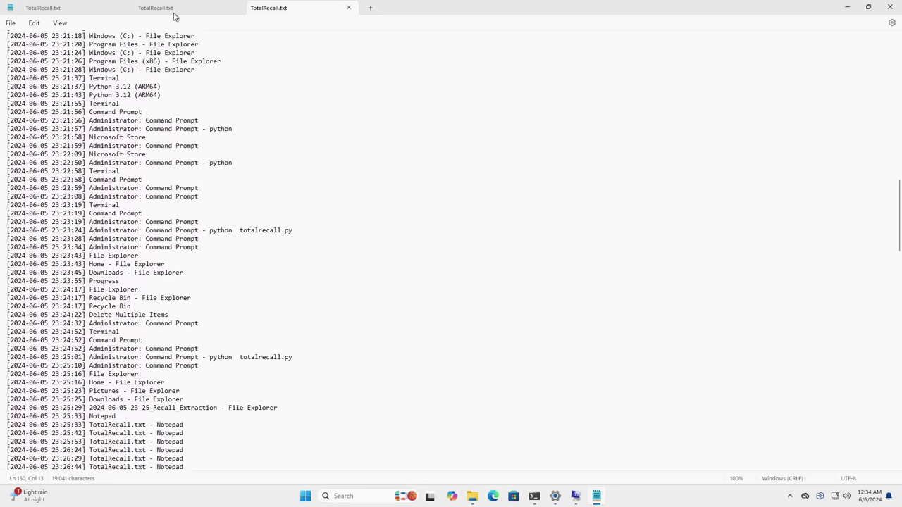
pyautogui.click(175, 16)
pyautogui.click(90, 13)
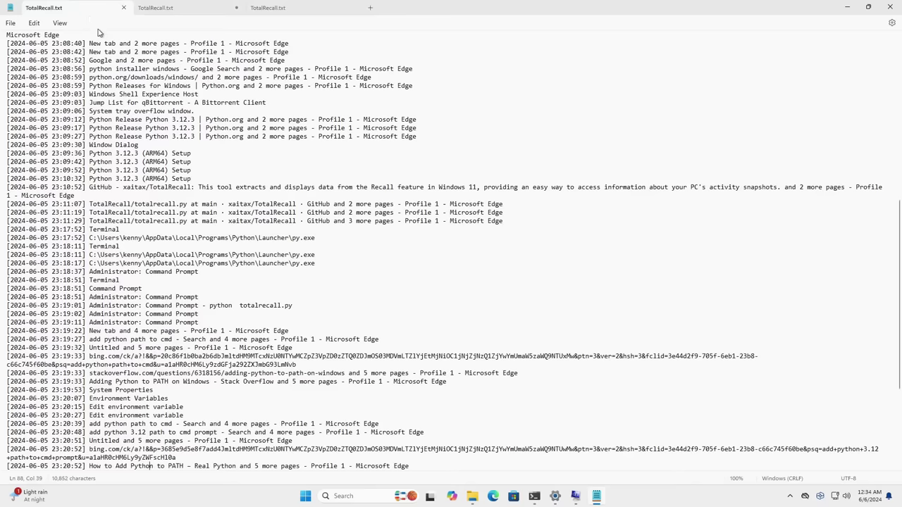
pyautogui.scroll(15, 273, 268)
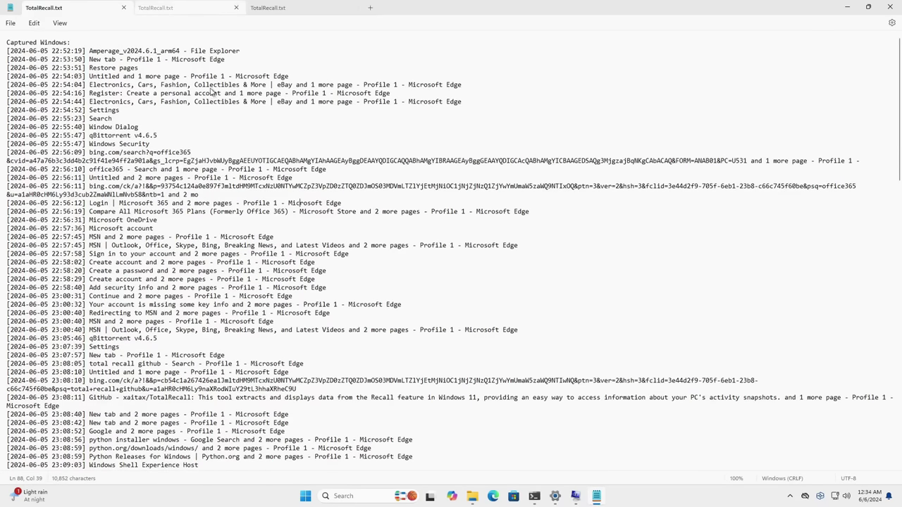
pyautogui.click(206, 14)
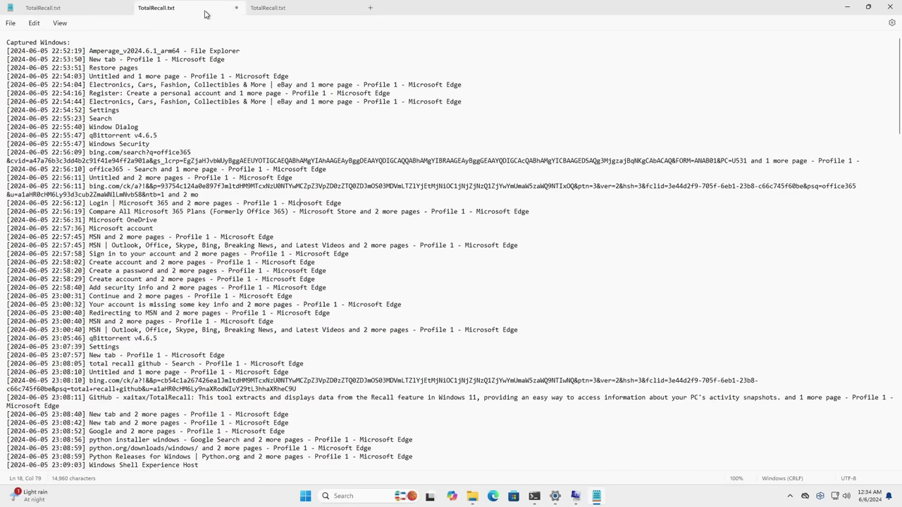
# Step: Return to the third TotalRecall text file and go back to the start of its captured windows list
pyautogui.click(259, 8)
pyautogui.scroll(9, 238, 130)
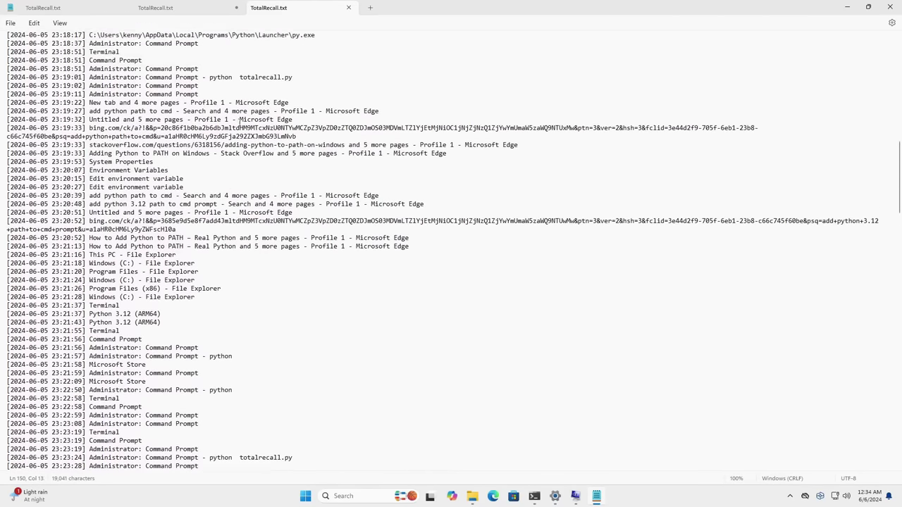
pyautogui.scroll(12, 238, 132)
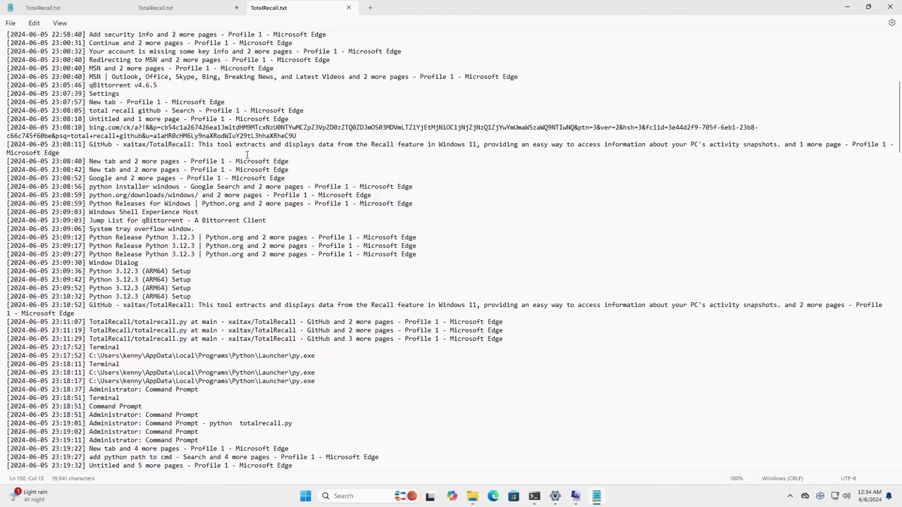
pyautogui.scroll(4, 255, 175)
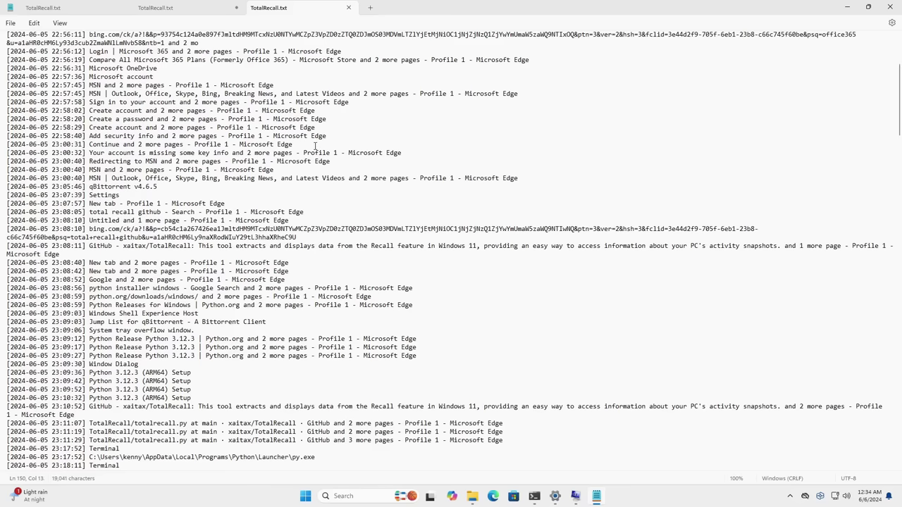
pyautogui.scroll(5, 387, 117)
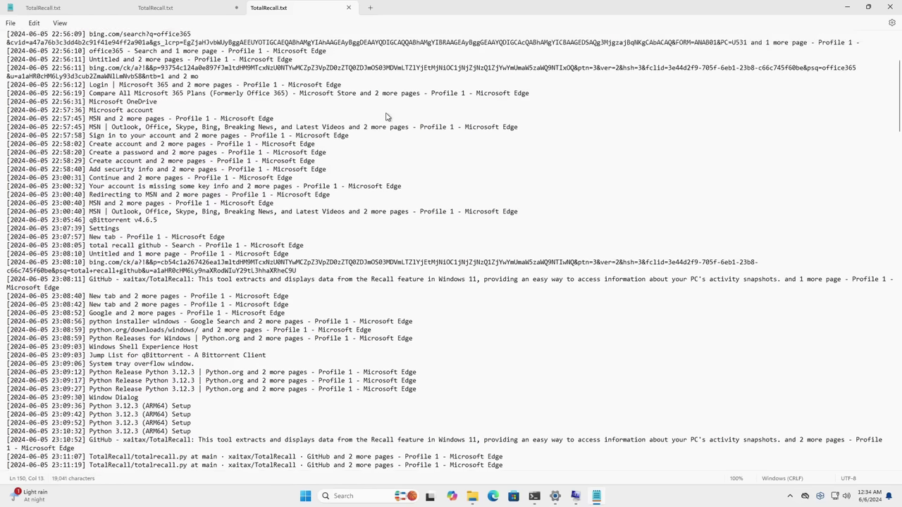
pyautogui.scroll(1, 383, 111)
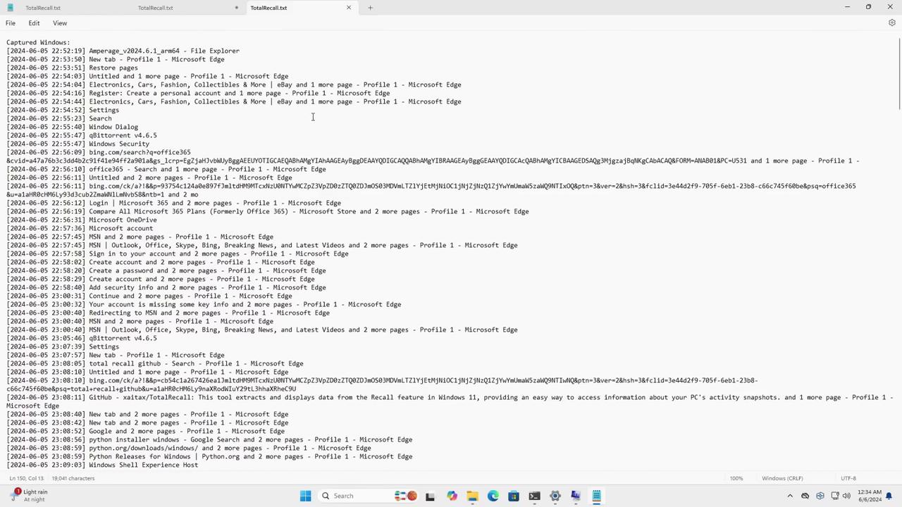
# Step: Examine the earliest captured entries, highlighting the Microsoft 365 login and office365 search lines
pyautogui.click(130, 113)
pyautogui.click(128, 85)
pyautogui.click(102, 204)
pyautogui.moveTo(89, 203); pyautogui.dragTo(270, 209)
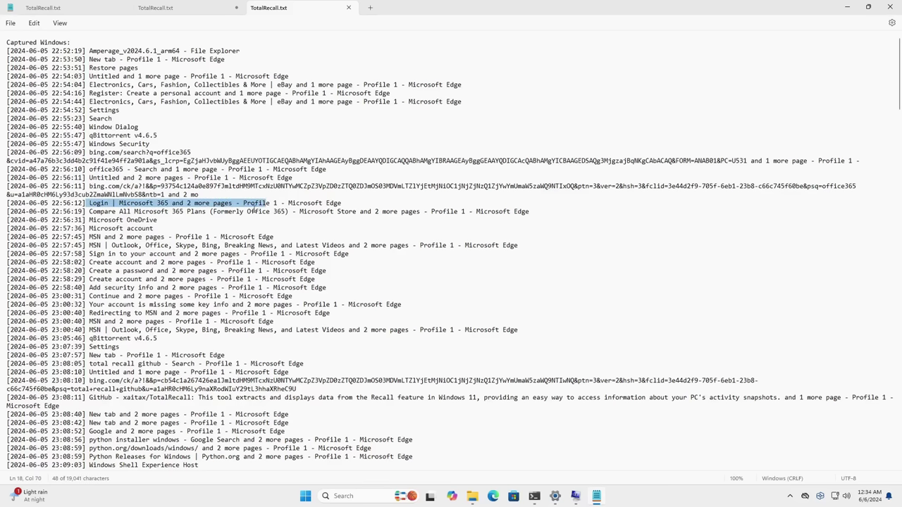
pyautogui.click(238, 212)
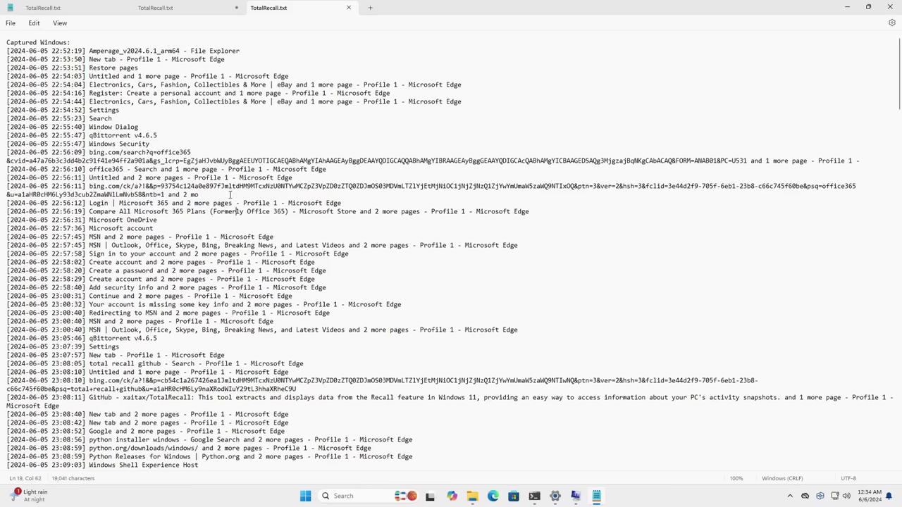
pyautogui.click(90, 171)
pyautogui.keyDown('shift'); pyautogui.click(217, 172); pyautogui.keyUp('shift')
pyautogui.click(247, 192)
# Step: Examine the Python installer search entries, highlighting the lines from python.org/downloads/windows/ down to the Python 3.12.3 setup
pyautogui.scroll(-2, 288, 225)
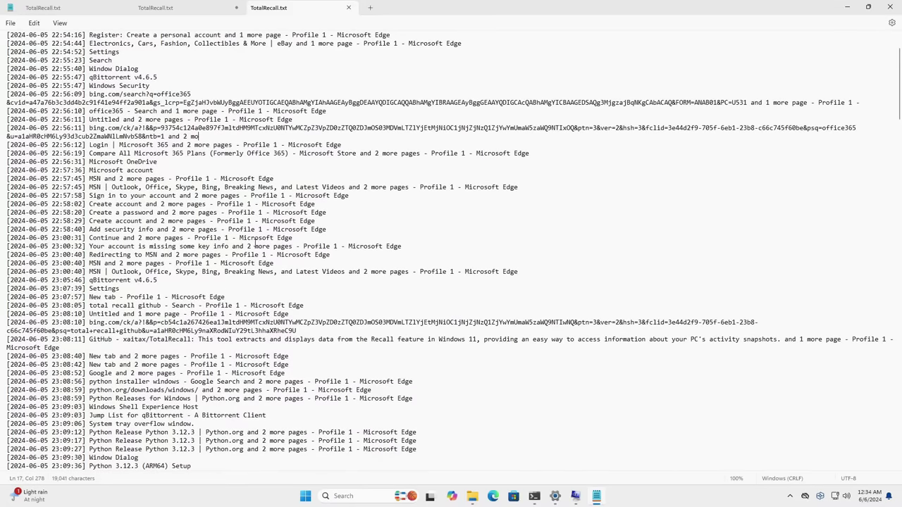
pyautogui.scroll(-4, 255, 243)
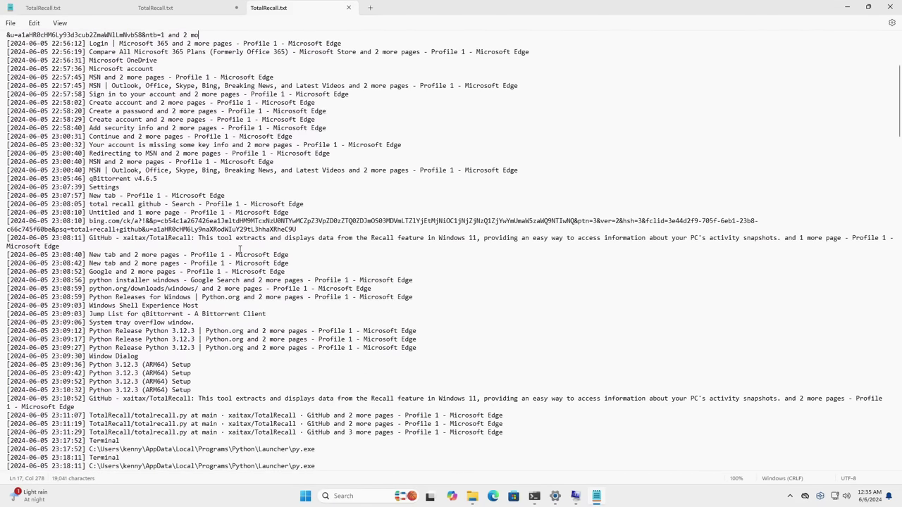
pyautogui.scroll(-1, 317, 264)
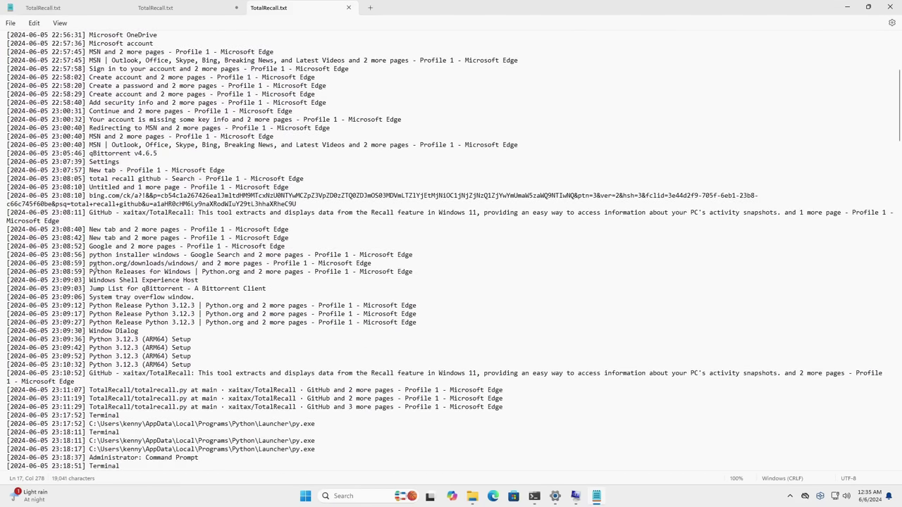
pyautogui.moveTo(91, 263); pyautogui.dragTo(403, 339)
pyautogui.click(403, 281)
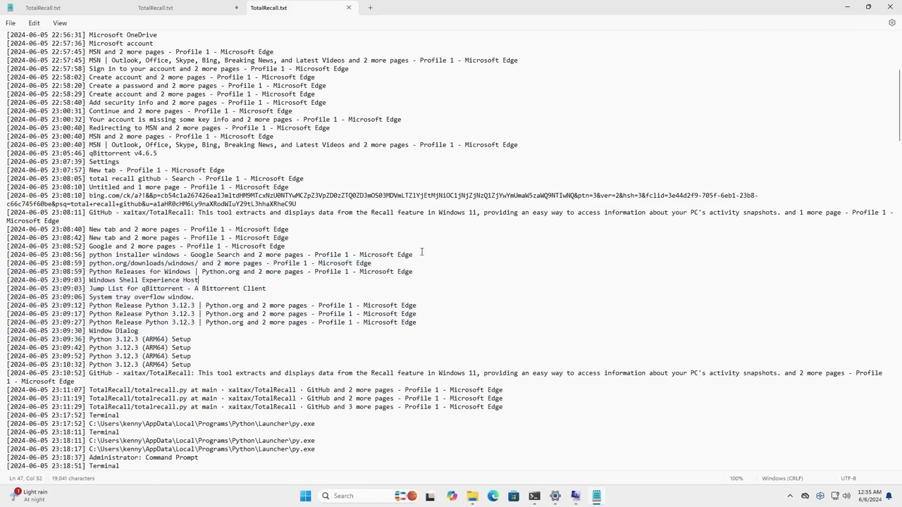
# Step: Close the text file, then open the extraction's ImageStore folder and maximize its window
pyautogui.click(891, 9)
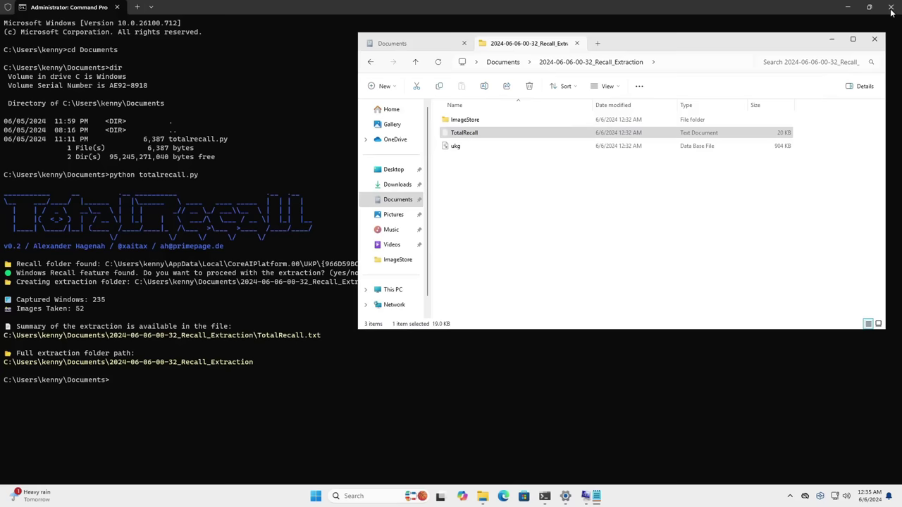
pyautogui.doubleClick(465, 120)
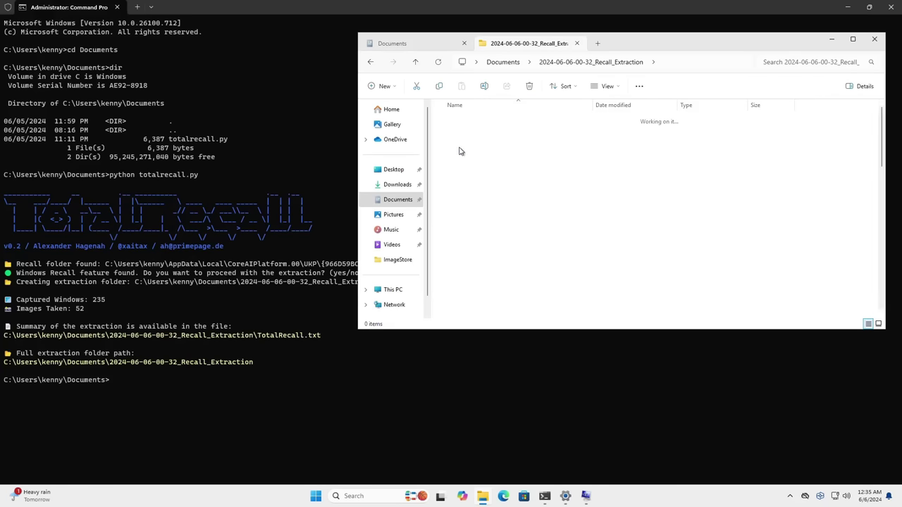
pyautogui.click(852, 40)
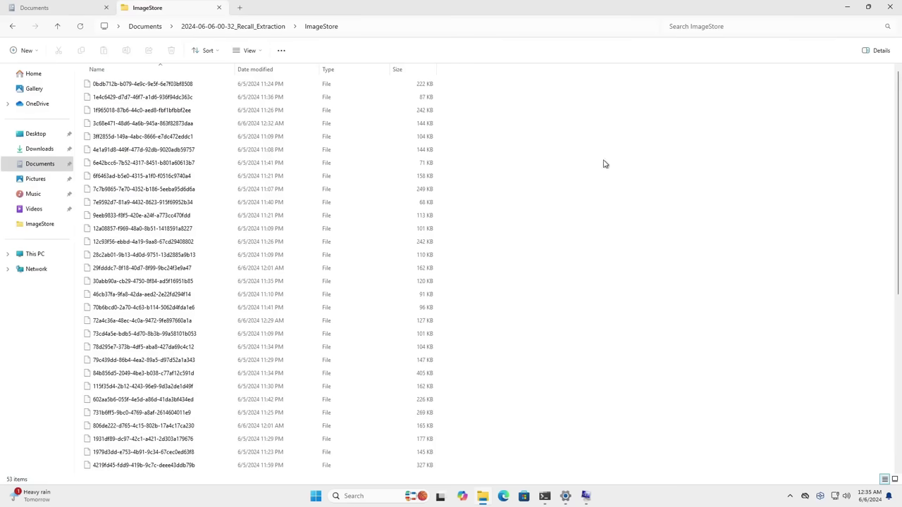
pyautogui.hotkey('ctrl', 'a')
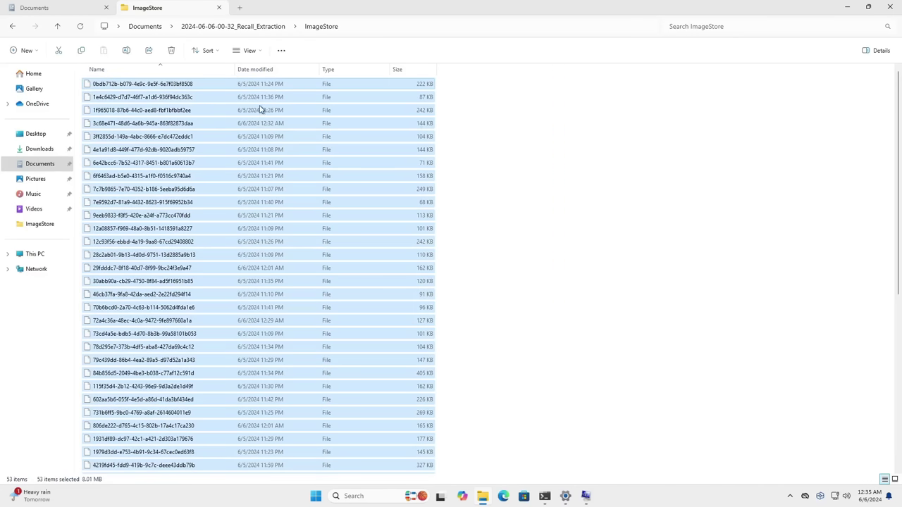
pyautogui.rightClick(253, 86)
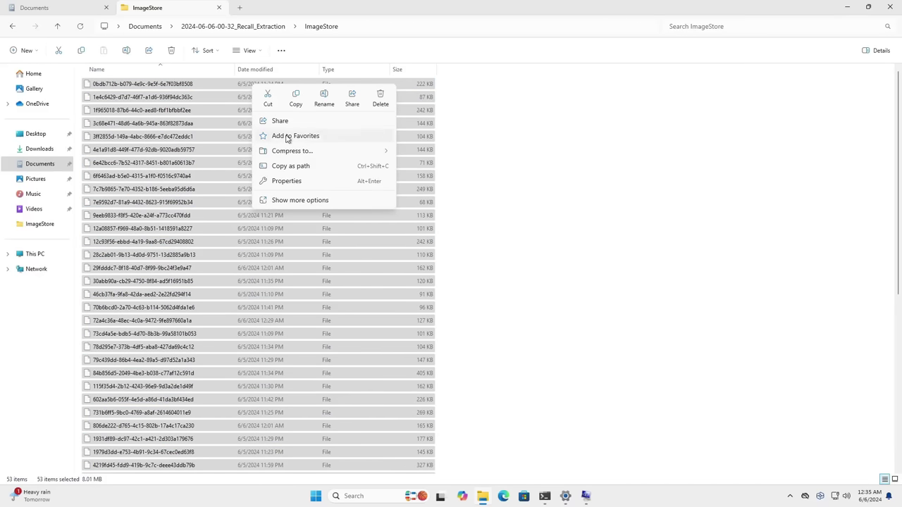
pyautogui.click(451, 150)
# Step: Open the first ImageStore file in IrfanView 64-bit, accept the rename to JPG, view the snapshot and close it
pyautogui.click(167, 86)
pyautogui.rightClick(167, 86)
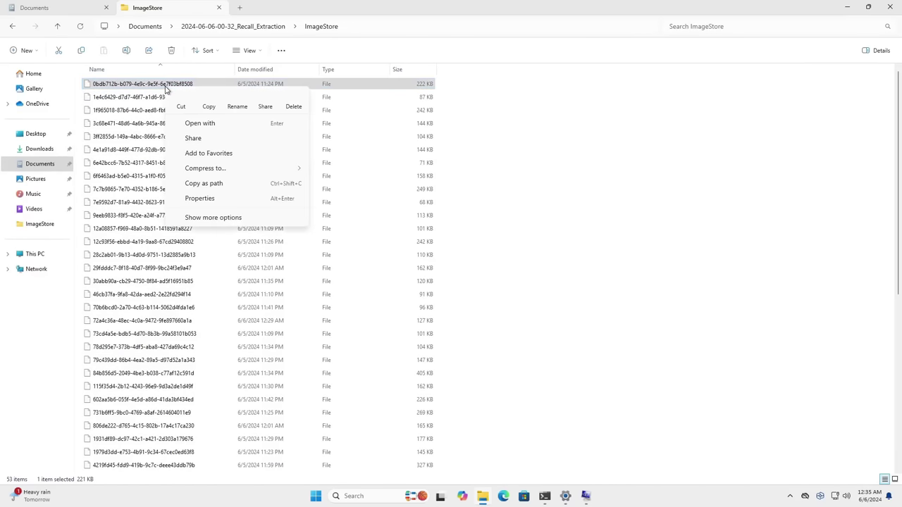
pyautogui.click(209, 124)
pyautogui.click(393, 229)
pyautogui.click(505, 345)
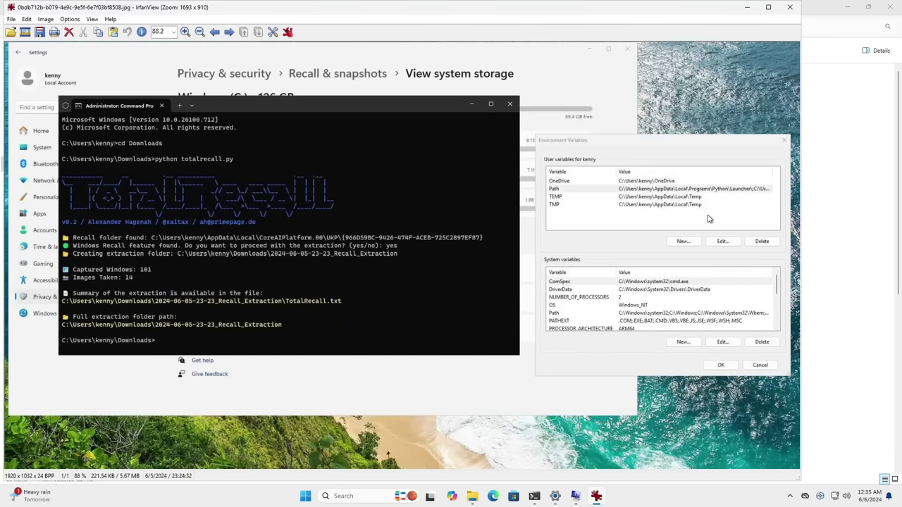
pyautogui.click(790, 9)
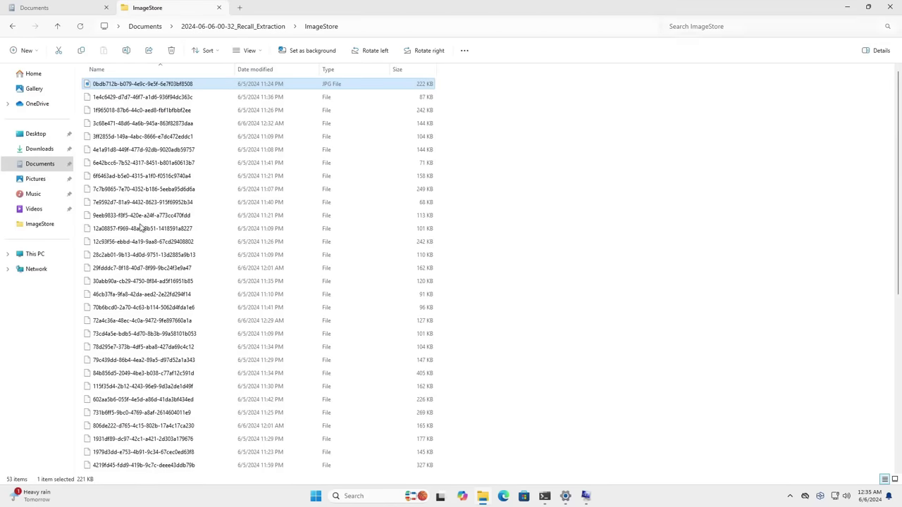
# Step: Open the ImageStore file starting with 84b856d5 in IrfanView 64-bit, rename it as JPG, view the snapshot and close it
pyautogui.scroll(-1, 180, 200)
pyautogui.scroll(-1, 180, 200)
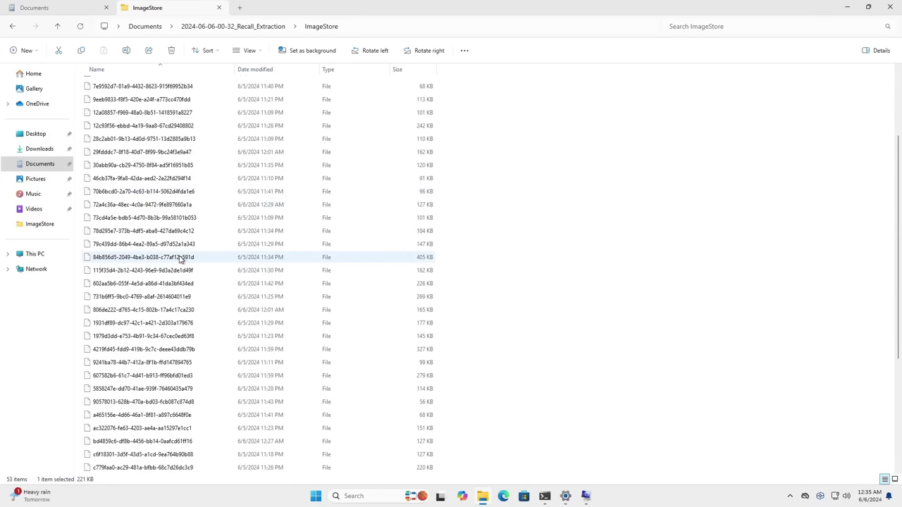
pyautogui.rightClick(179, 258)
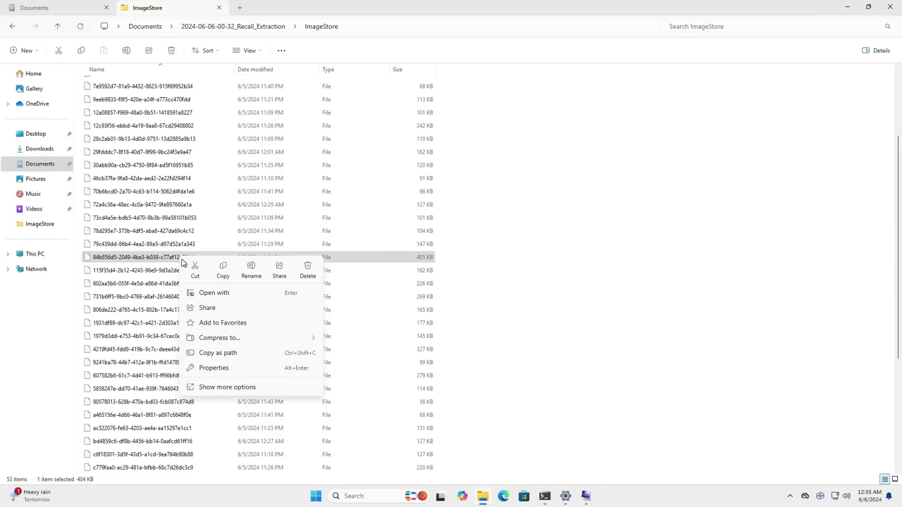
pyautogui.click(215, 293)
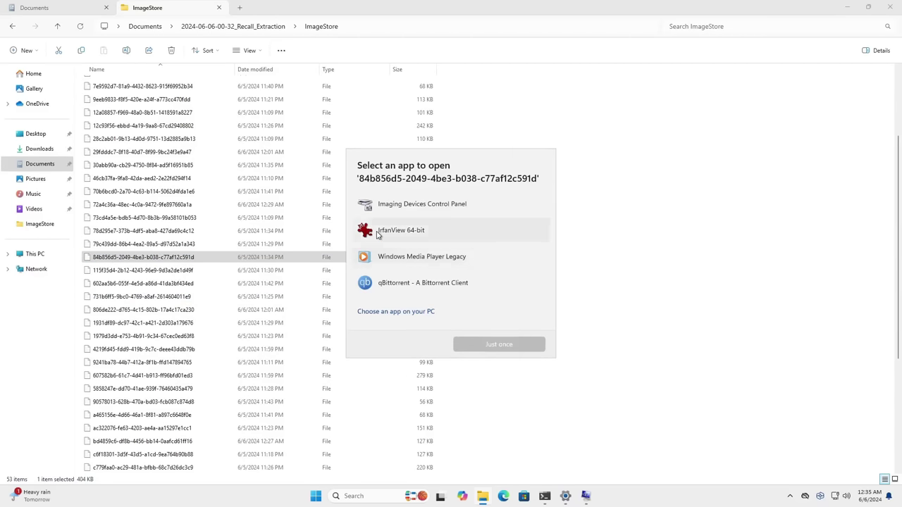
pyautogui.click(378, 233)
pyautogui.click(498, 342)
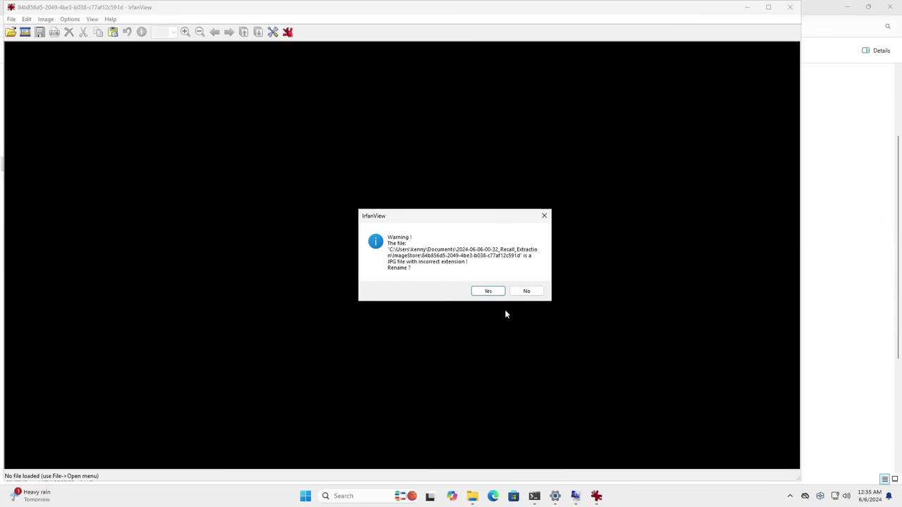
pyautogui.click(489, 291)
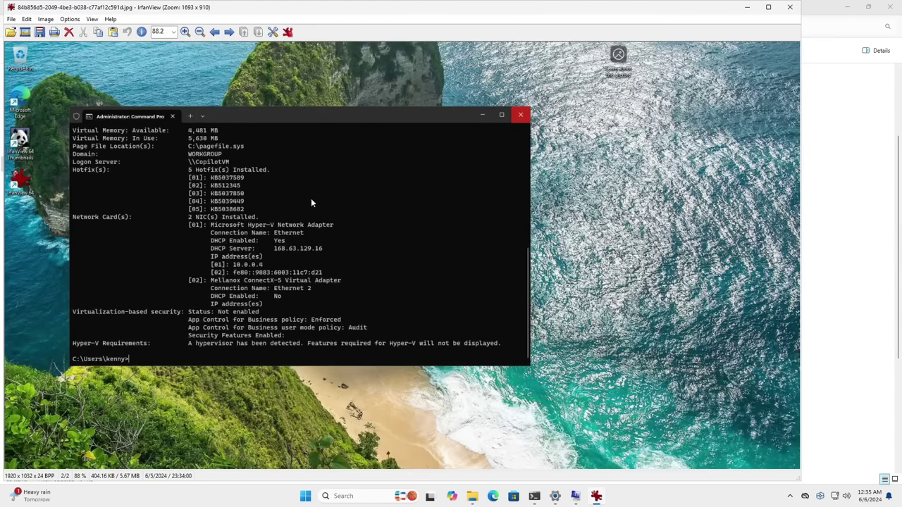
pyautogui.click(792, 9)
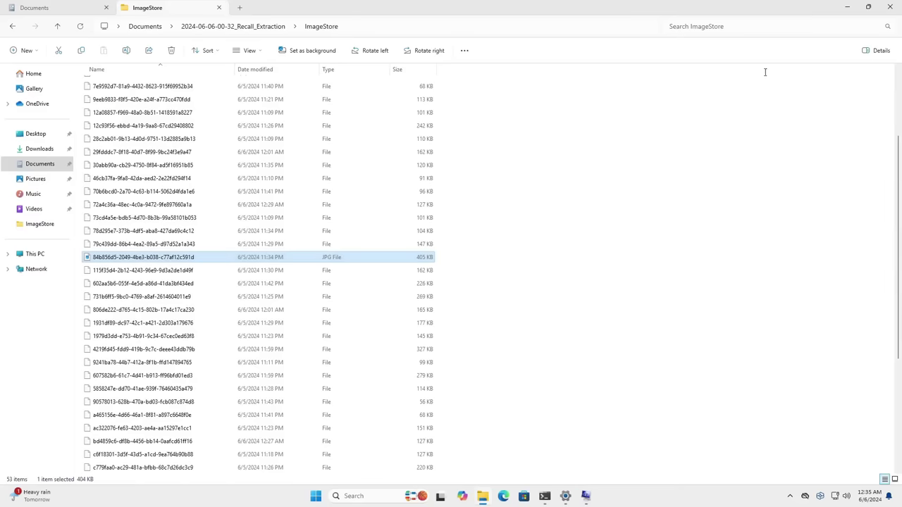
# Step: Open the ImageStore file starting with ac322076 in IrfanView 64-bit, rename it as JPG, view the snapshot and close it
pyautogui.scroll(-5, 153, 268)
pyautogui.rightClick(157, 245)
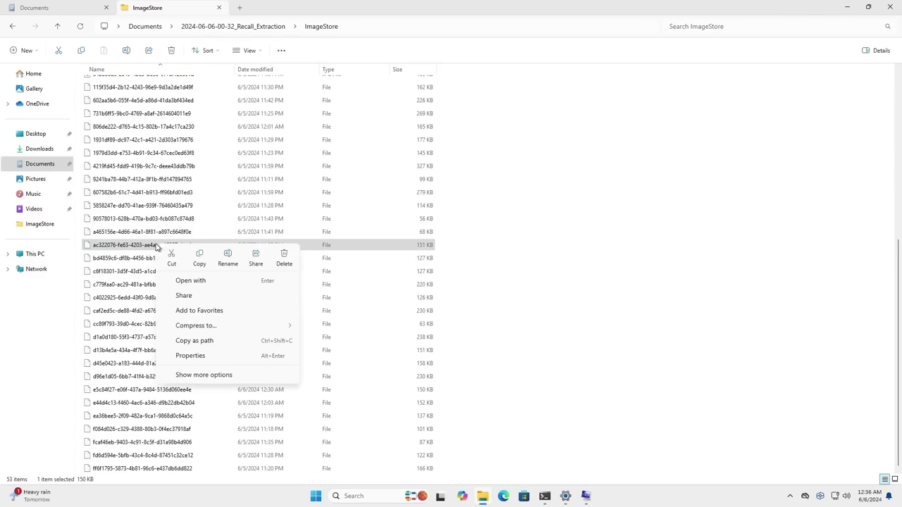
pyautogui.click(200, 282)
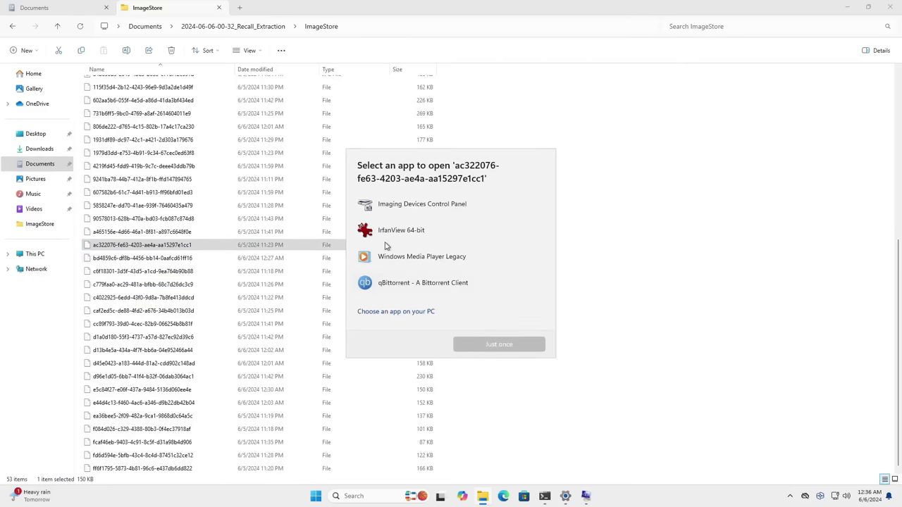
pyautogui.click(391, 237)
pyautogui.click(475, 342)
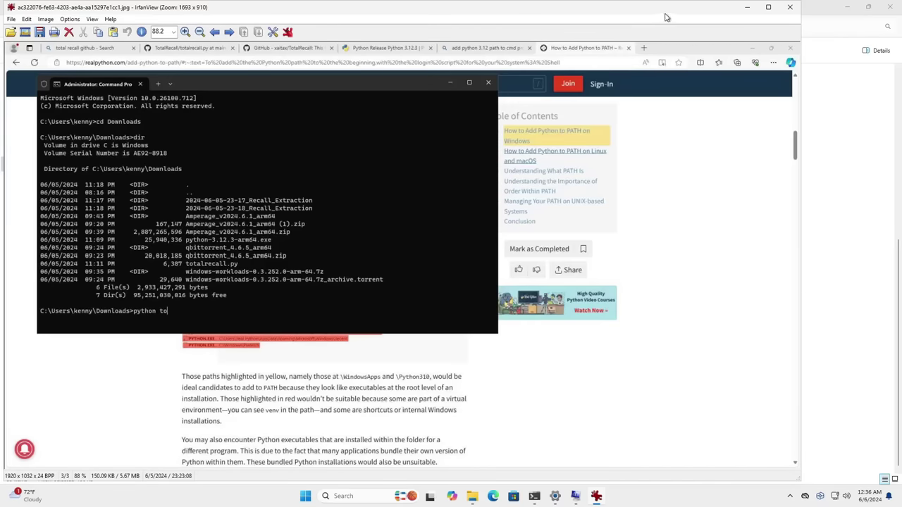
pyautogui.click(791, 9)
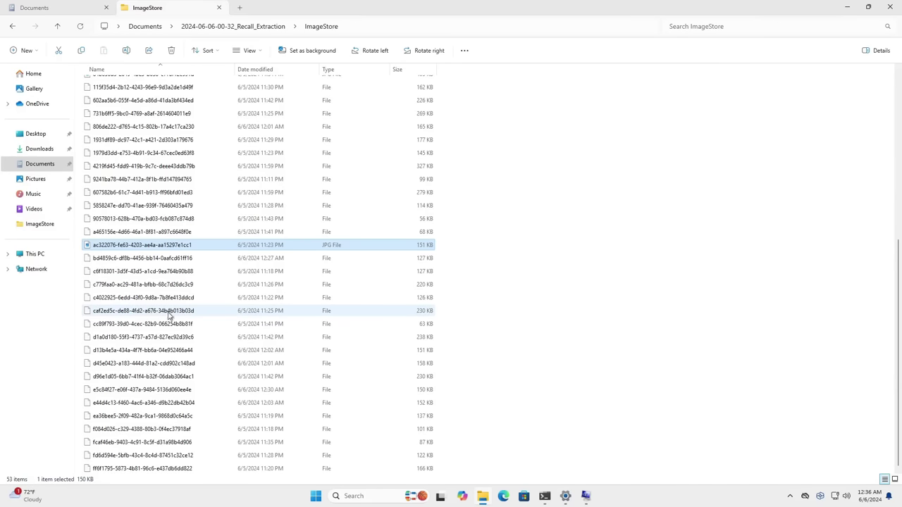
# Step: Open the ImageStore file starting with caf2ed5c in IrfanView 64-bit, rename it as JPG, view the snapshot and close it
pyautogui.rightClick(139, 311)
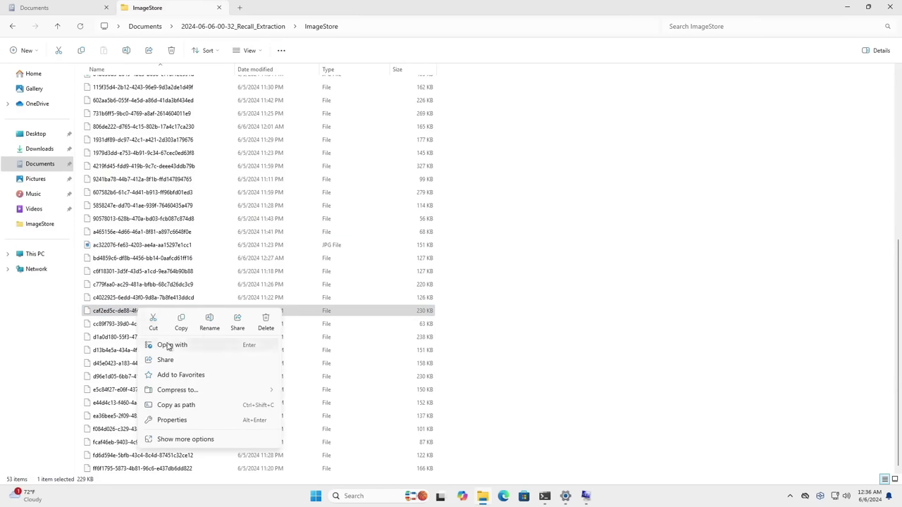
pyautogui.click(168, 346)
pyautogui.click(395, 230)
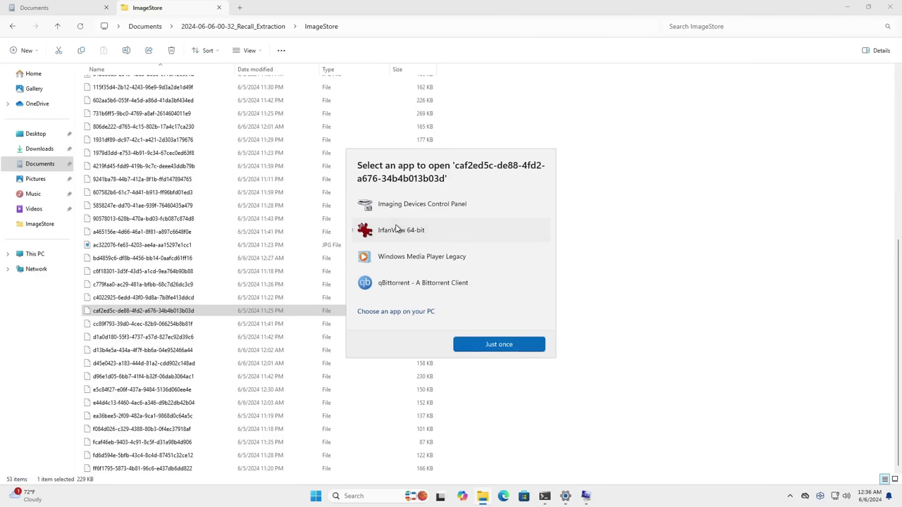
pyautogui.click(500, 344)
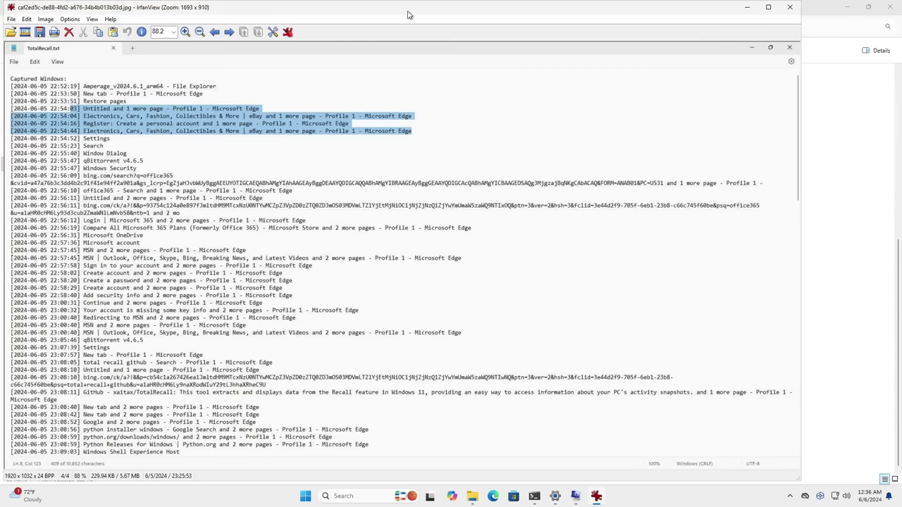
pyautogui.doubleClick(676, 5)
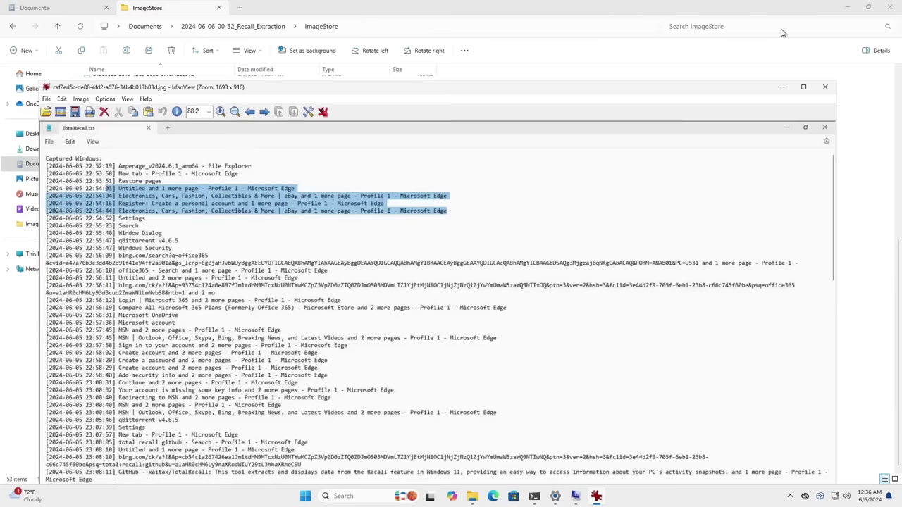
pyautogui.click(826, 88)
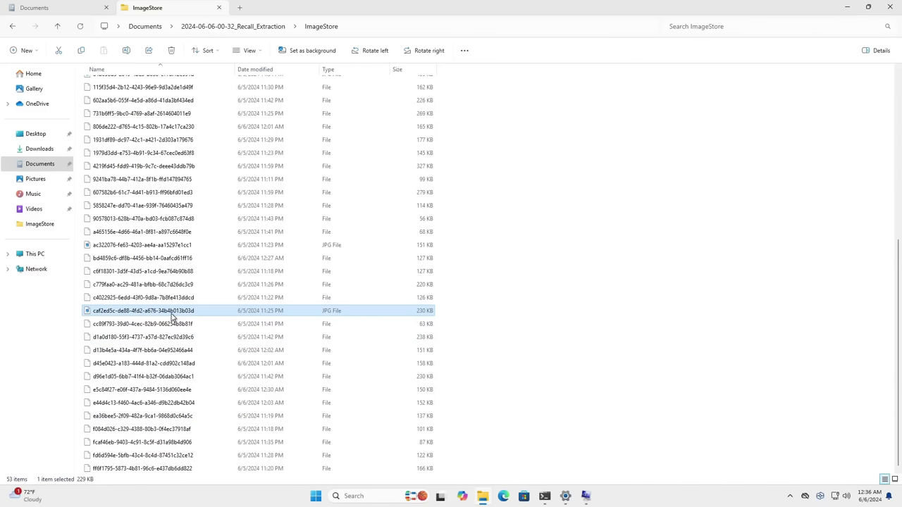
# Step: Open the ImageStore file starting with d96e1d05 in IrfanView 64-bit, rename it as JPG, view the snapshot and close it
pyautogui.doubleClick(148, 381)
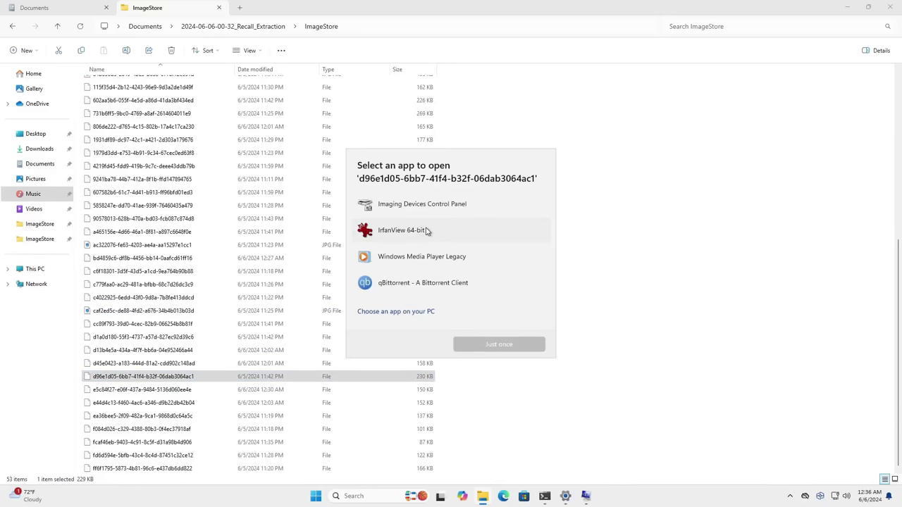
pyautogui.click(426, 231)
pyautogui.click(507, 344)
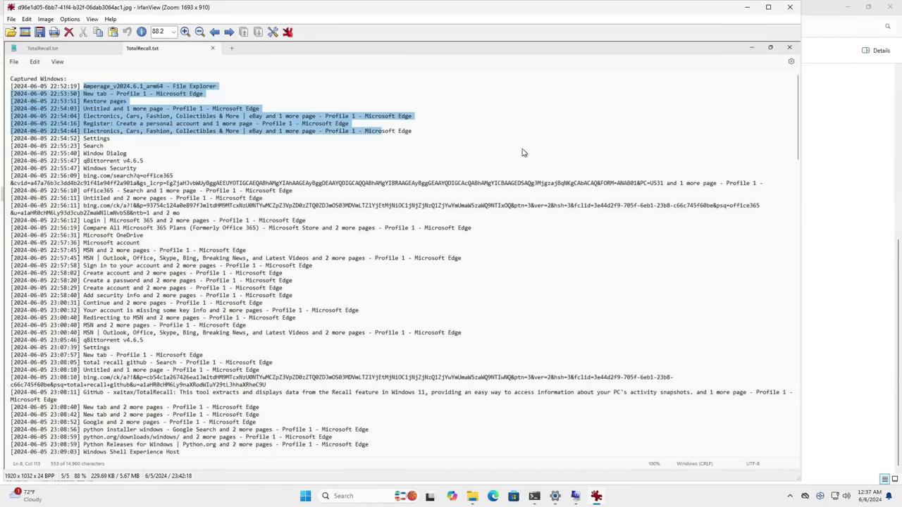
pyautogui.click(790, 8)
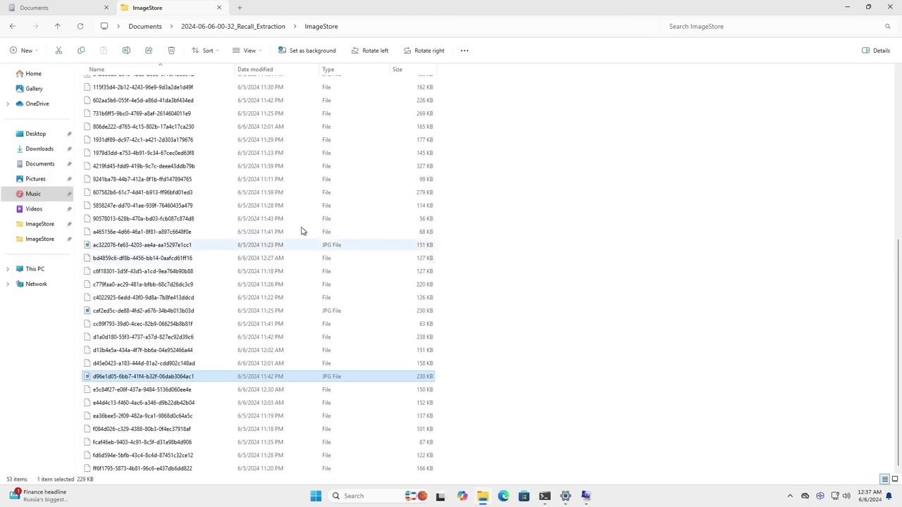
# Step: Open the ImageStore file starting with 4219fd45 in IrfanView 64-bit, rename it as JPG, view the snapshot and close it
pyautogui.click(238, 169)
pyautogui.rightClick(237, 169)
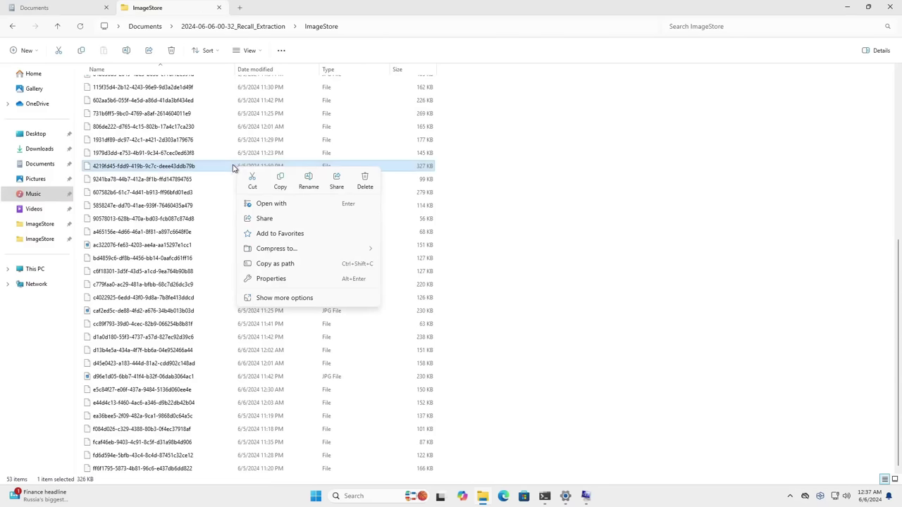
pyautogui.click(267, 206)
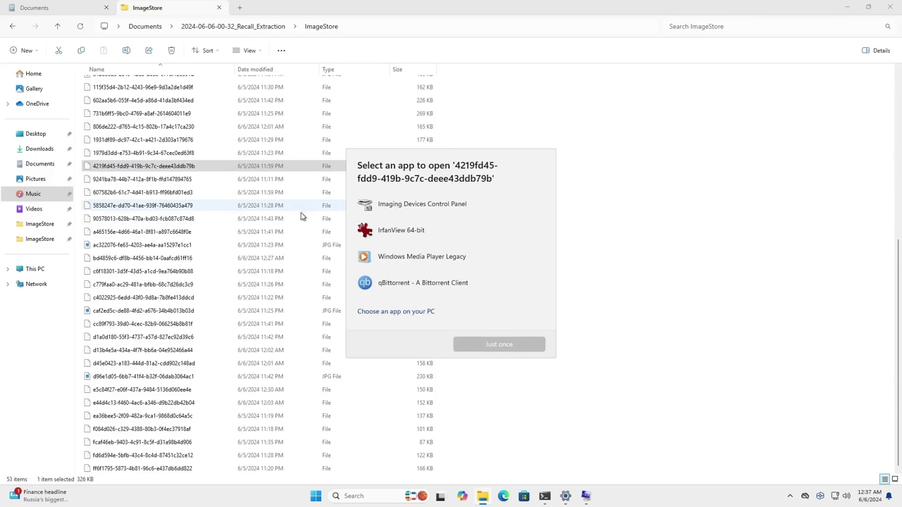
pyautogui.click(407, 238)
pyautogui.click(495, 344)
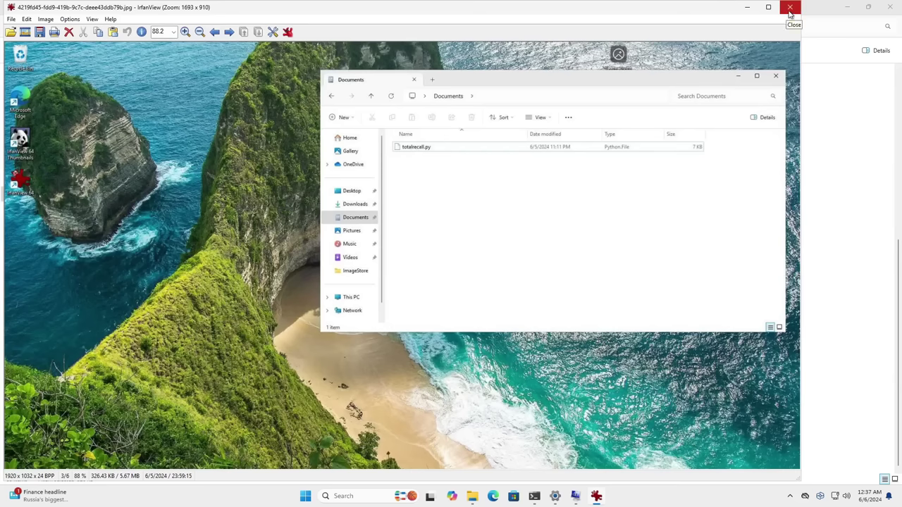
pyautogui.click(790, 8)
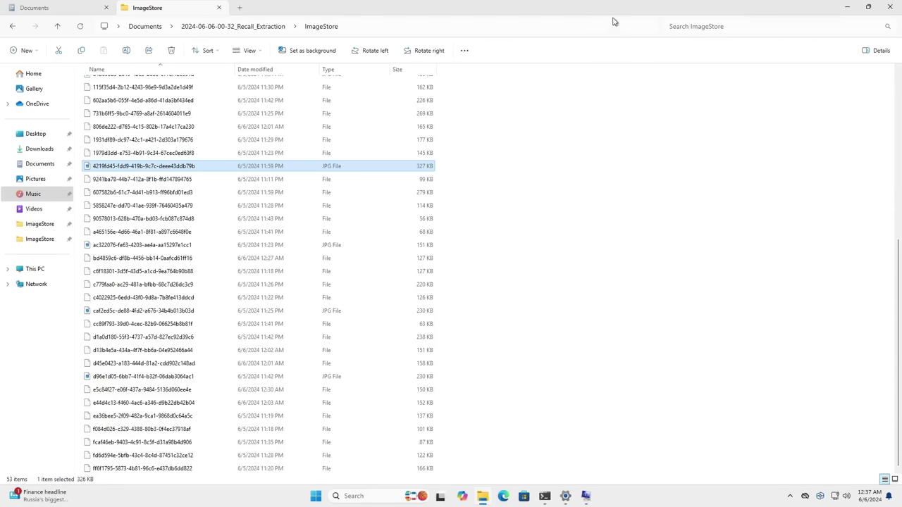
# Step: Close the ImageStore window, then bring up the Command Prompt and restore it from full screen to a smaller window
pyautogui.click(868, 7)
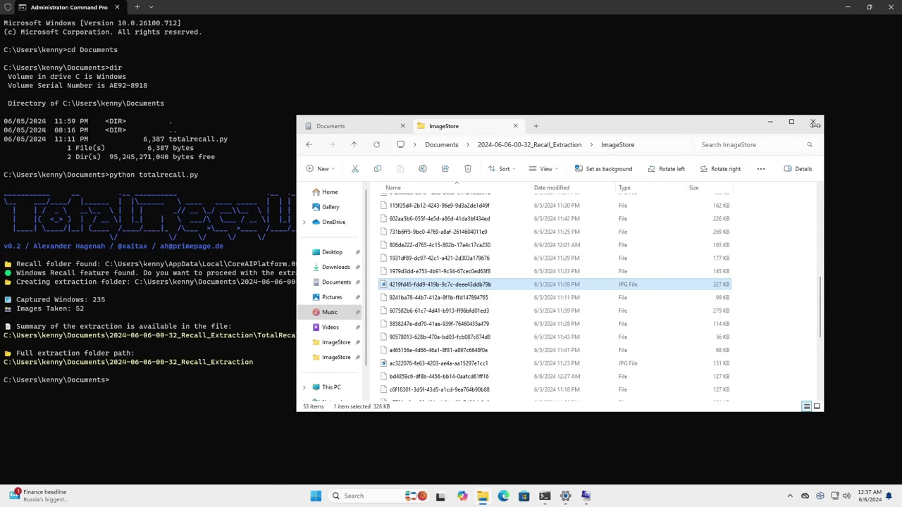
pyautogui.click(813, 123)
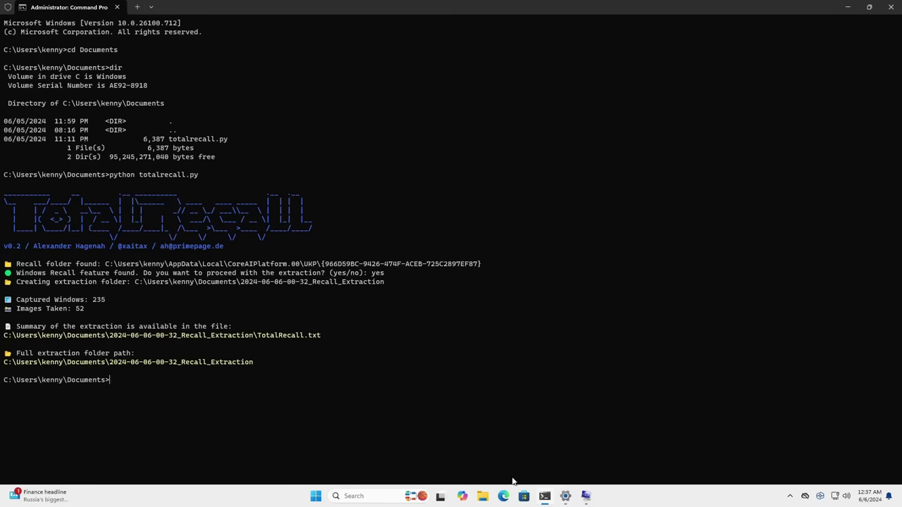
pyautogui.moveTo(541, 498)
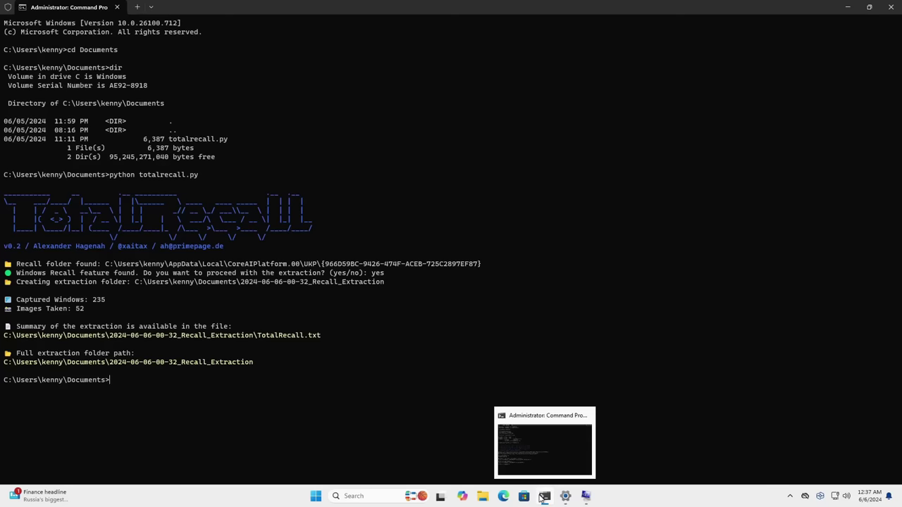
pyautogui.click(541, 457)
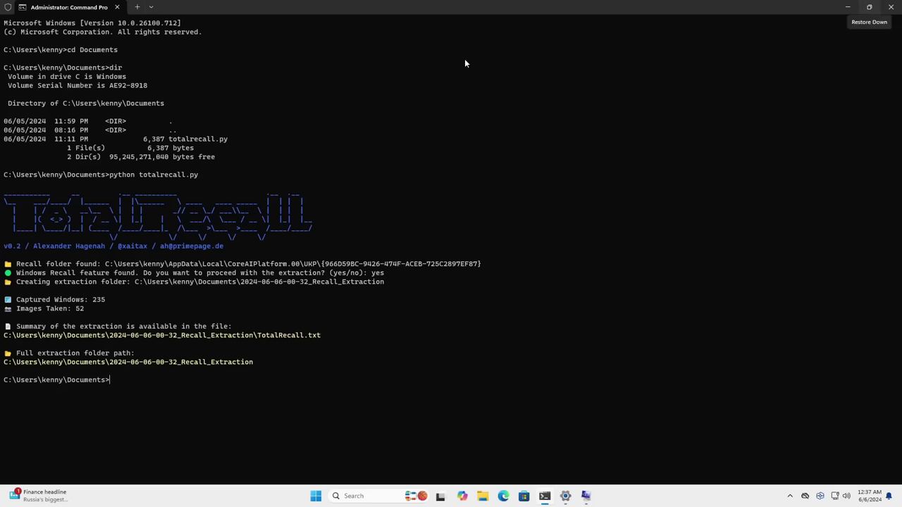
pyautogui.press('super+Down')
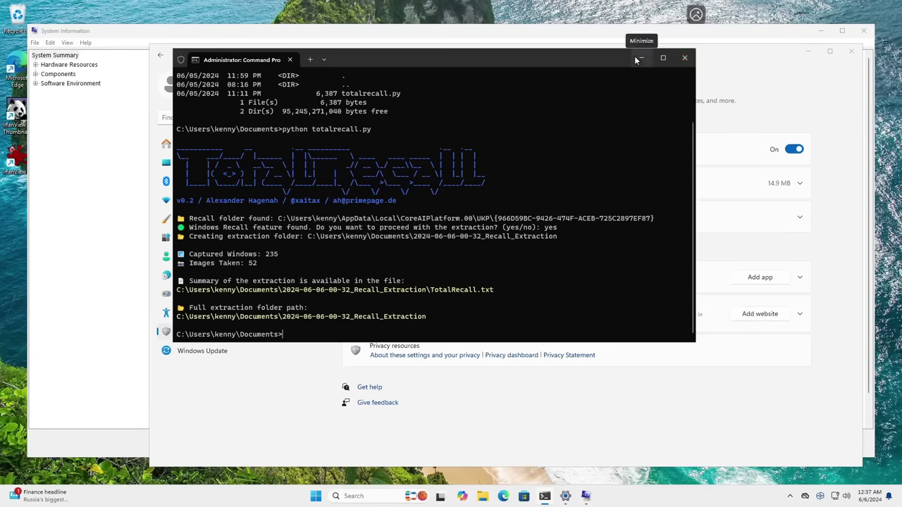